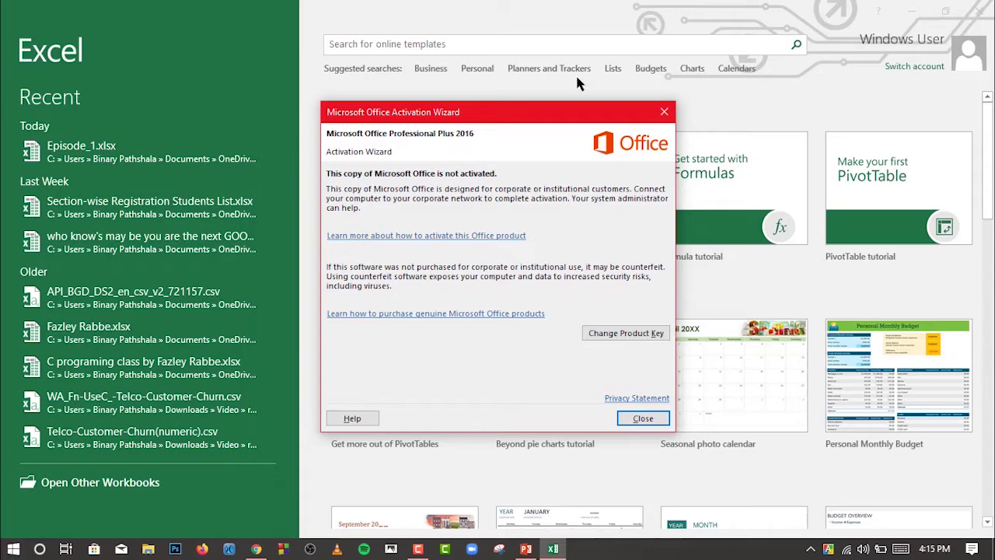
Move the Office activation wizard aside and dismiss it
left_click_drag(611, 114, 584, 84)
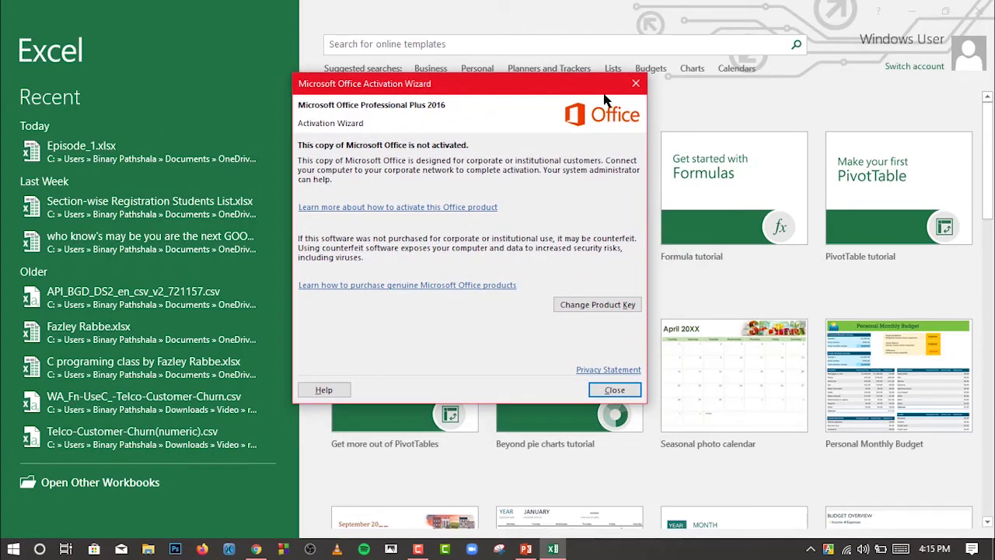
left_click(636, 83)
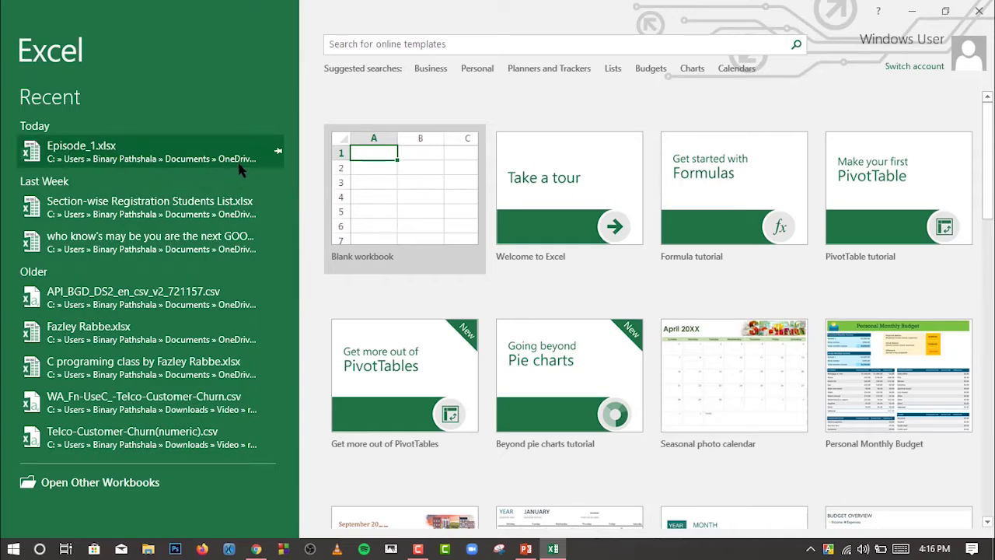
Pin Episode_1.xlsx in the recent files list and unpin it again
left_click(278, 151)
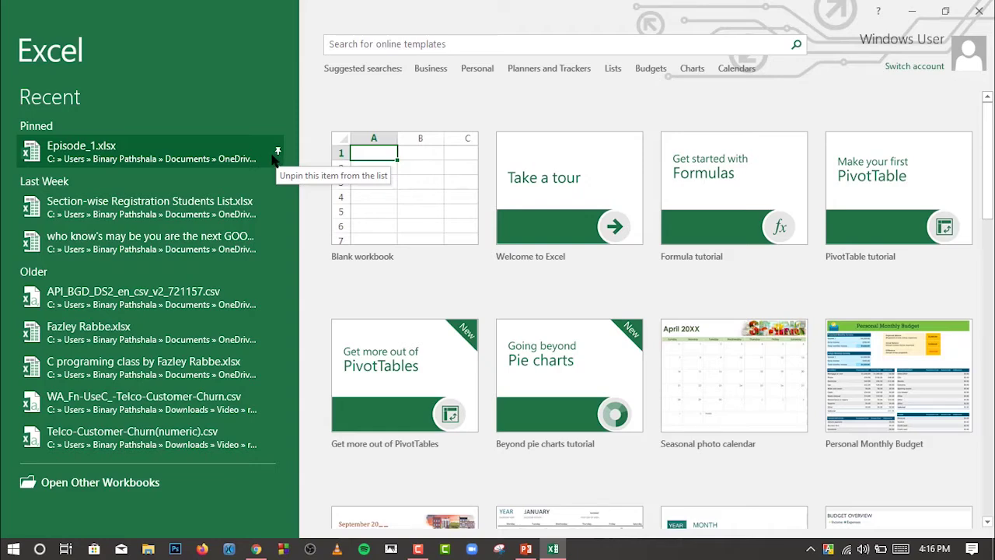
left_click(277, 152)
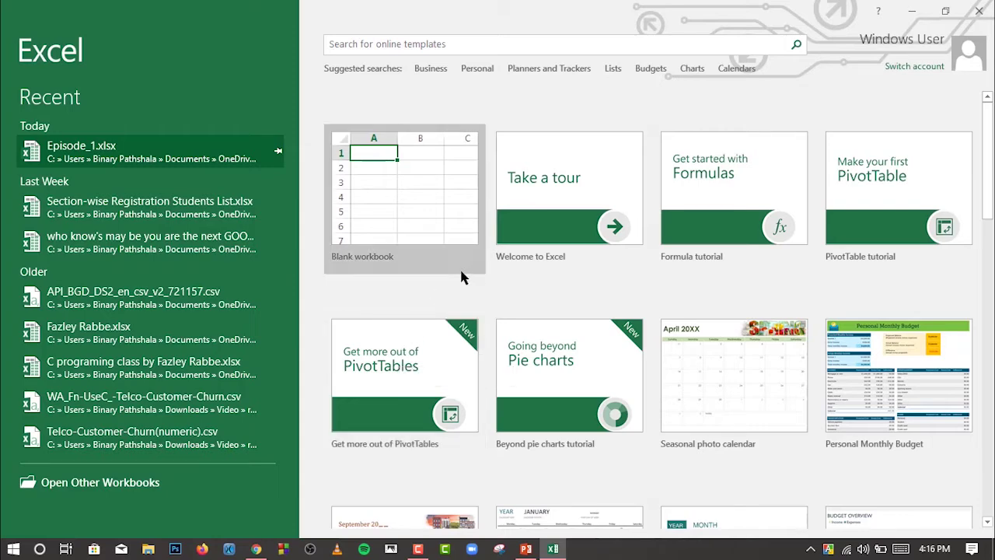
Create a blank workbook and select individual cells across its sheet, including K7, C5 and E4
left_click(413, 213)
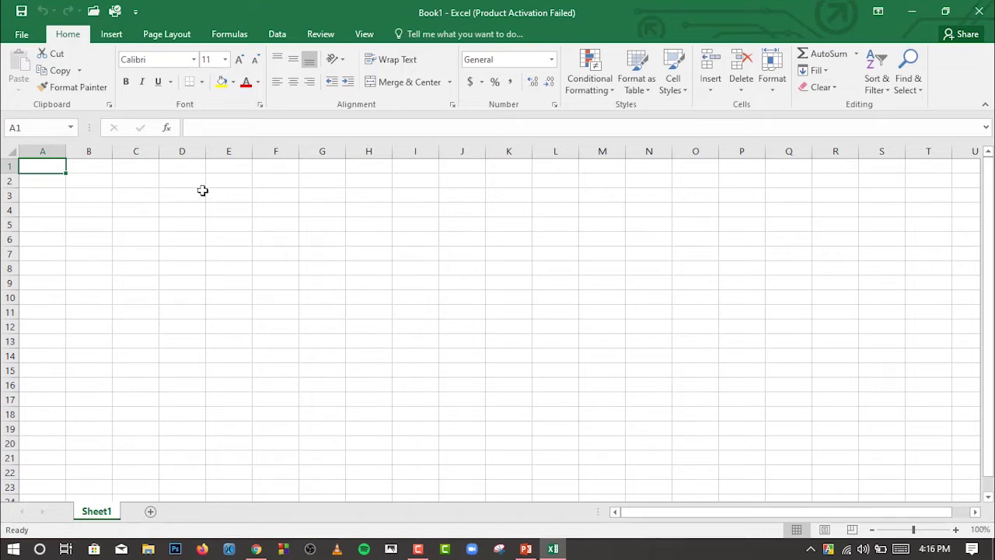
left_click(201, 226)
left_click(509, 257)
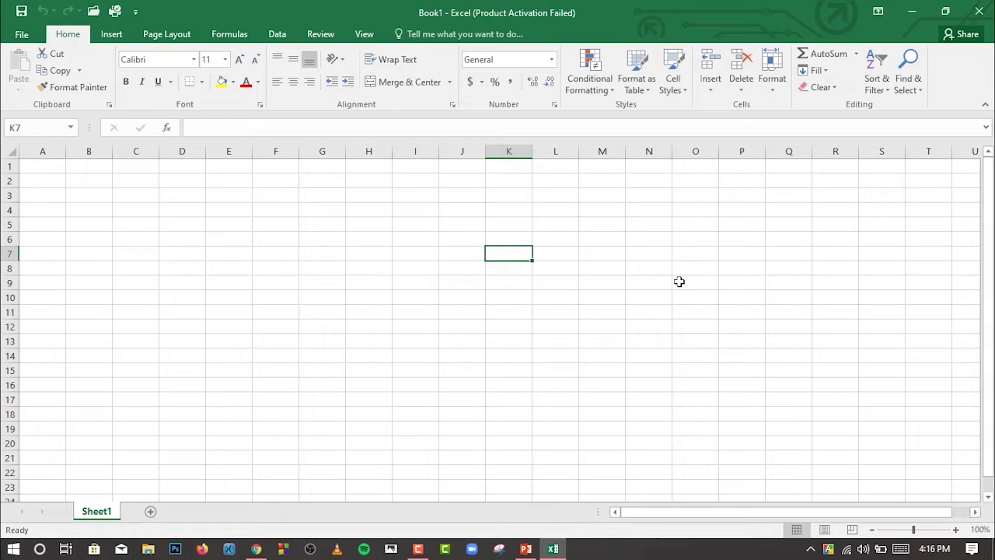
left_click(129, 225)
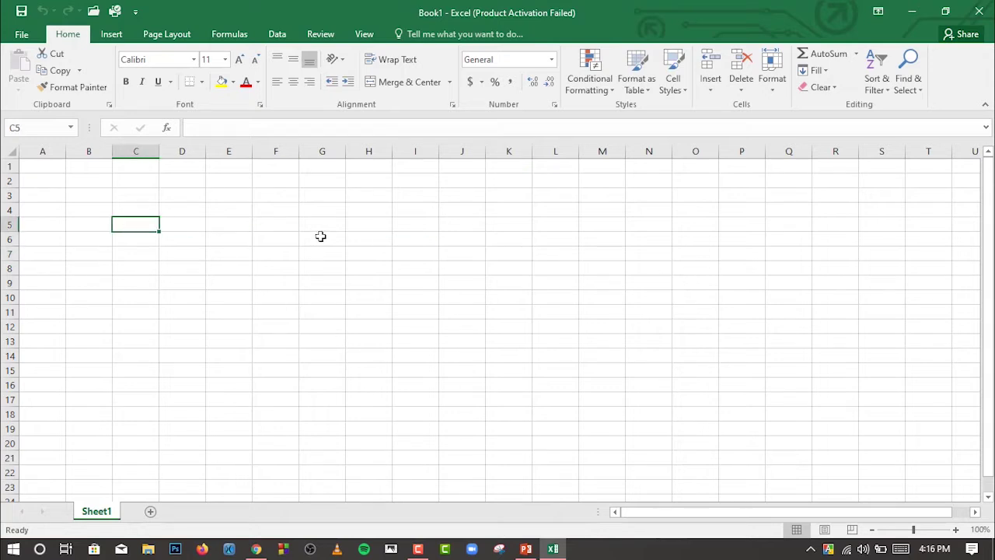
left_click(319, 235)
left_click(207, 212)
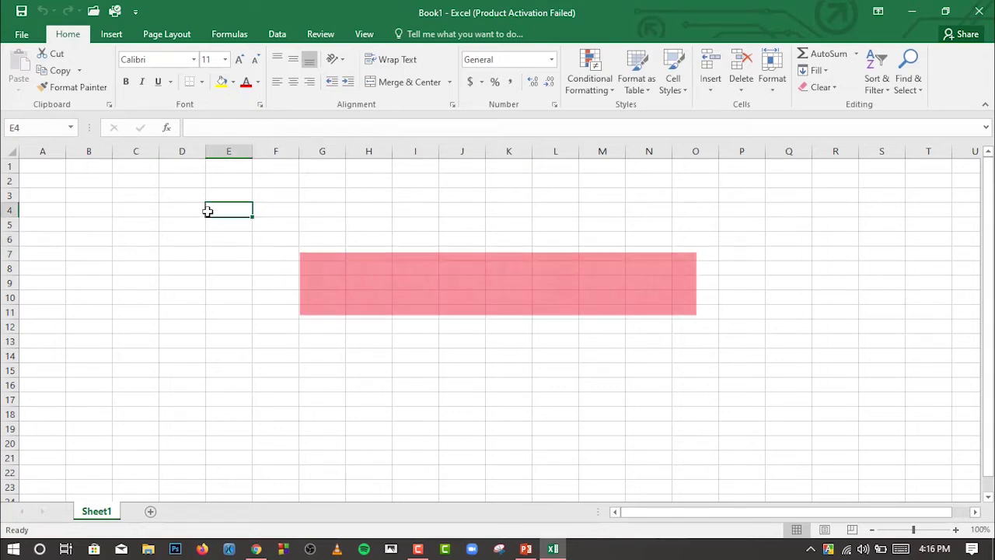
Select the whole of column E, the whole of row 4, and the single cells E5 and O9
left_click(231, 148)
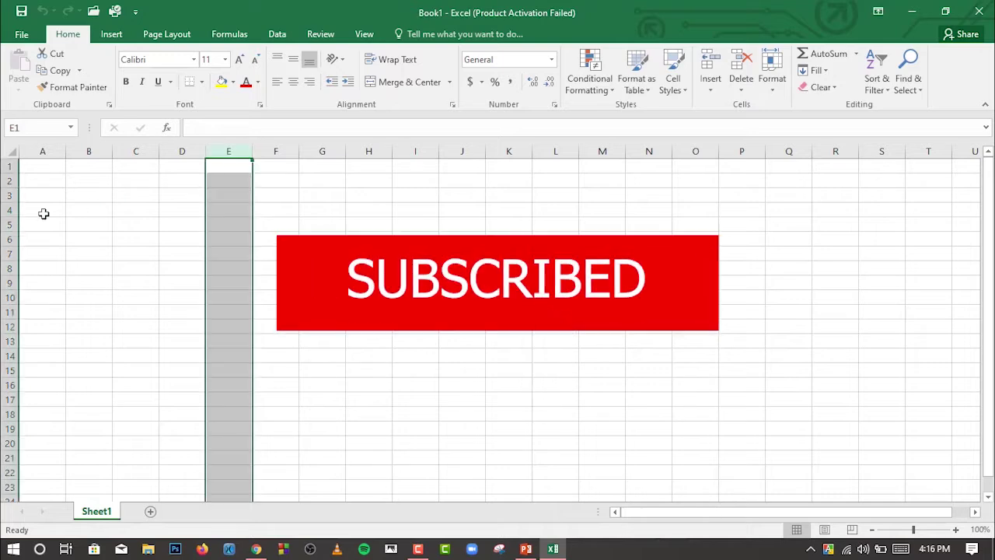
left_click(10, 208)
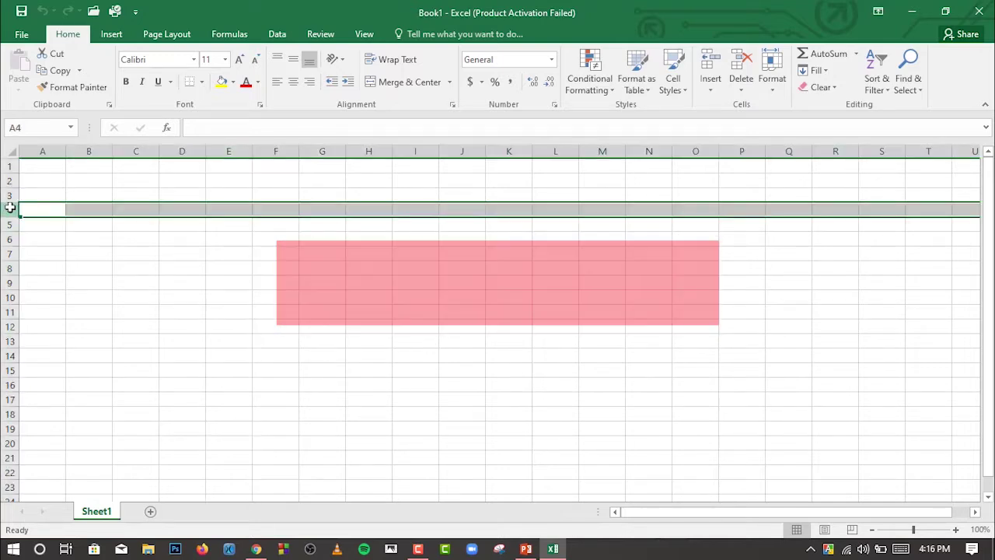
left_click(222, 222)
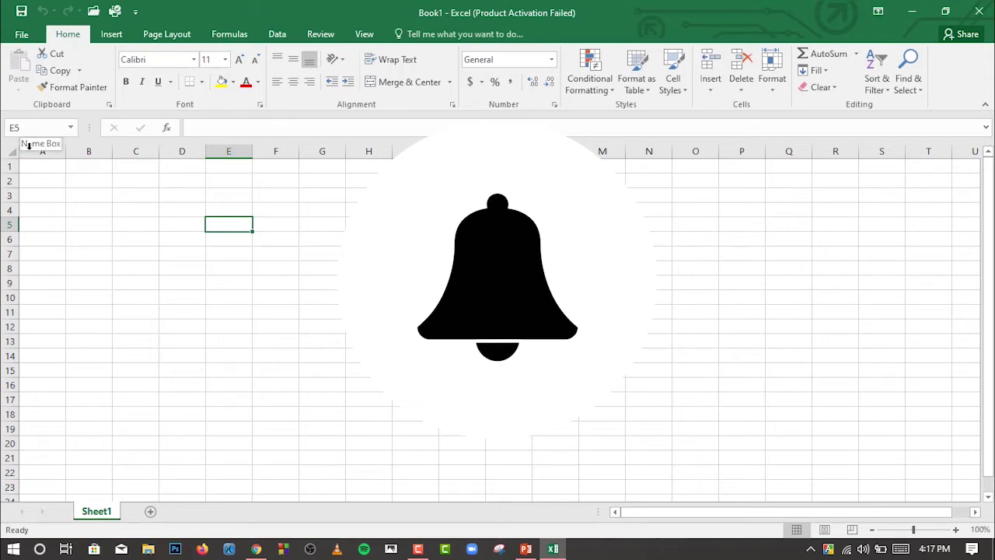
left_click(685, 286)
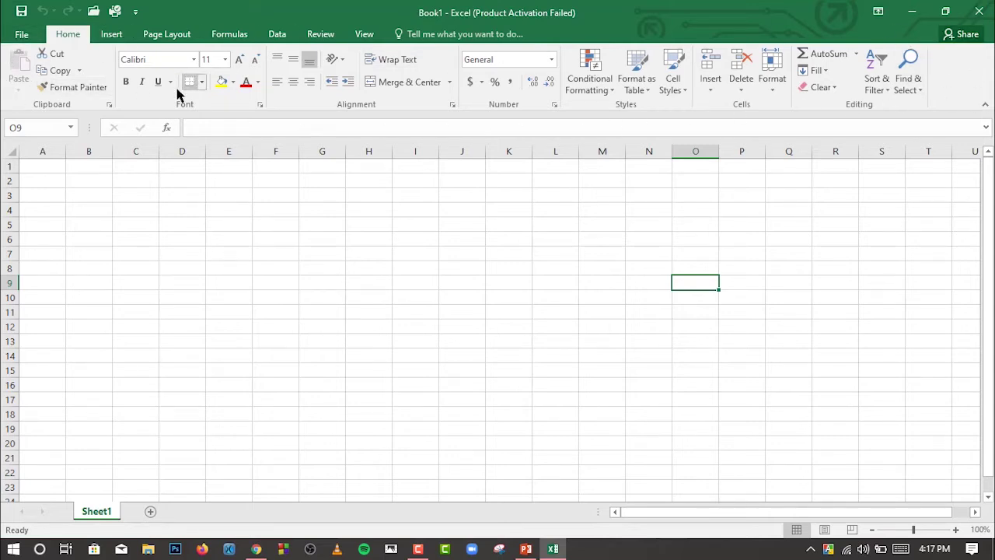
Examine the ribbon's command groups for Insert, Page Layout, Formulas, Data, Review and View
left_click(115, 39)
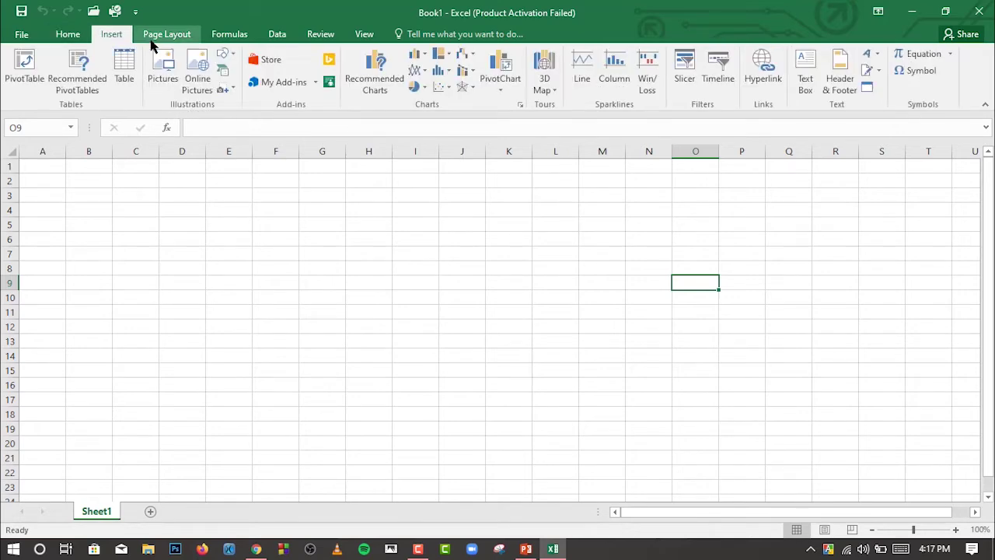
left_click(153, 36)
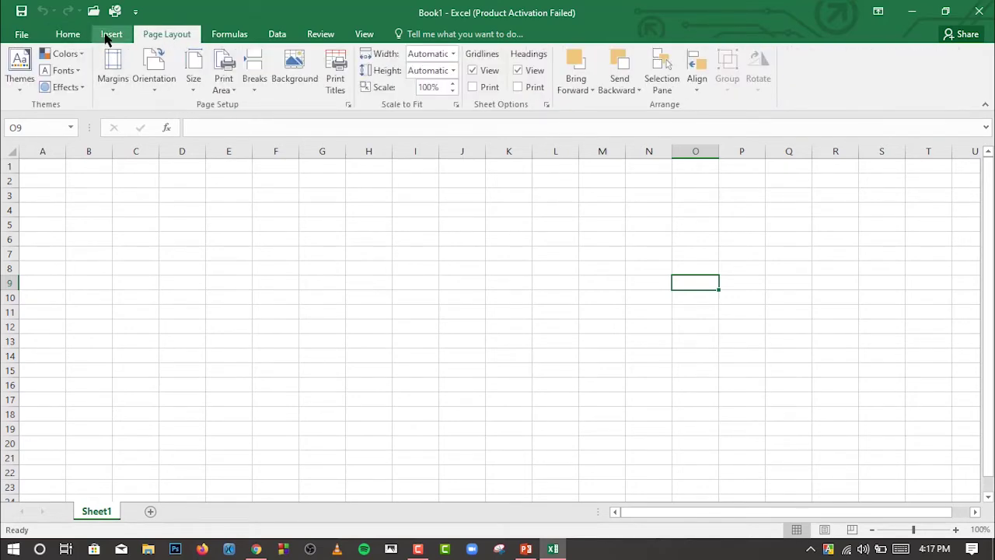
left_click(110, 37)
left_click(158, 36)
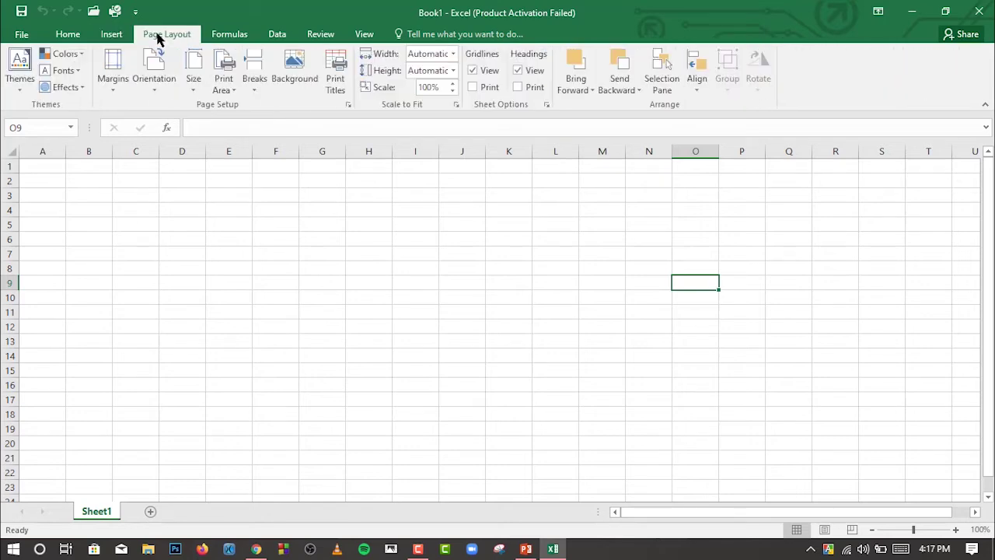
left_click(237, 37)
left_click(278, 36)
left_click(319, 34)
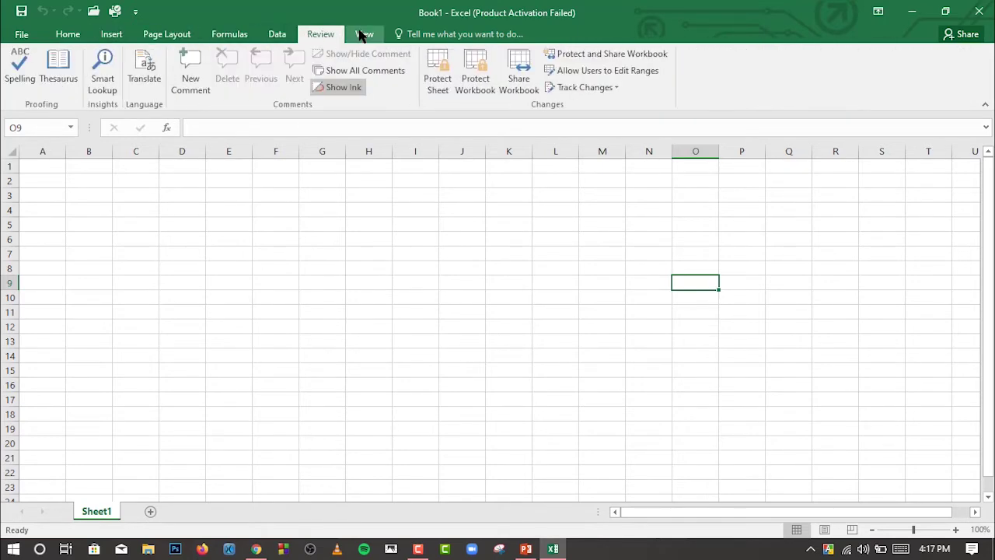
left_click(363, 35)
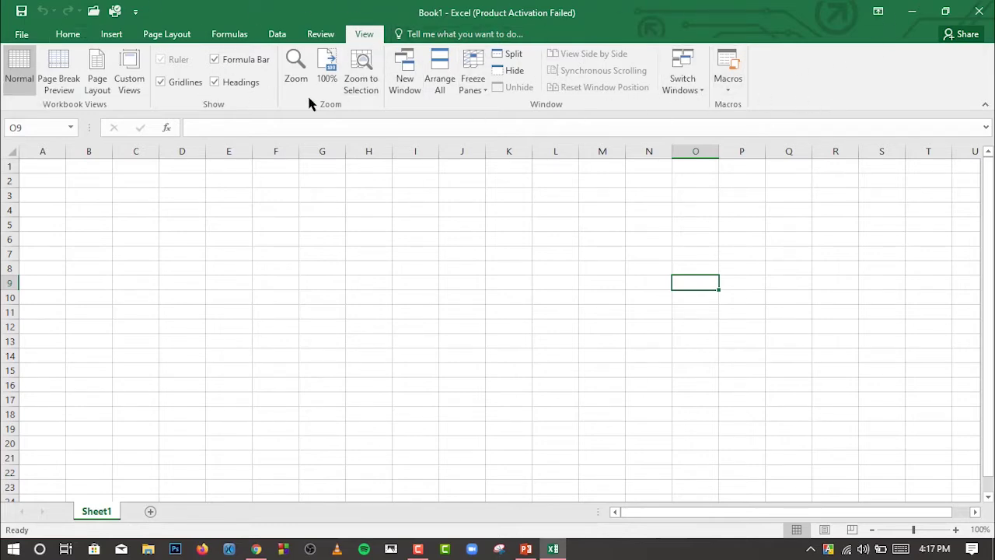
Set the ribbon to auto-hide, reveal it temporarily to view its commands, and restore it to Show Tabs and Commands
left_click(878, 15)
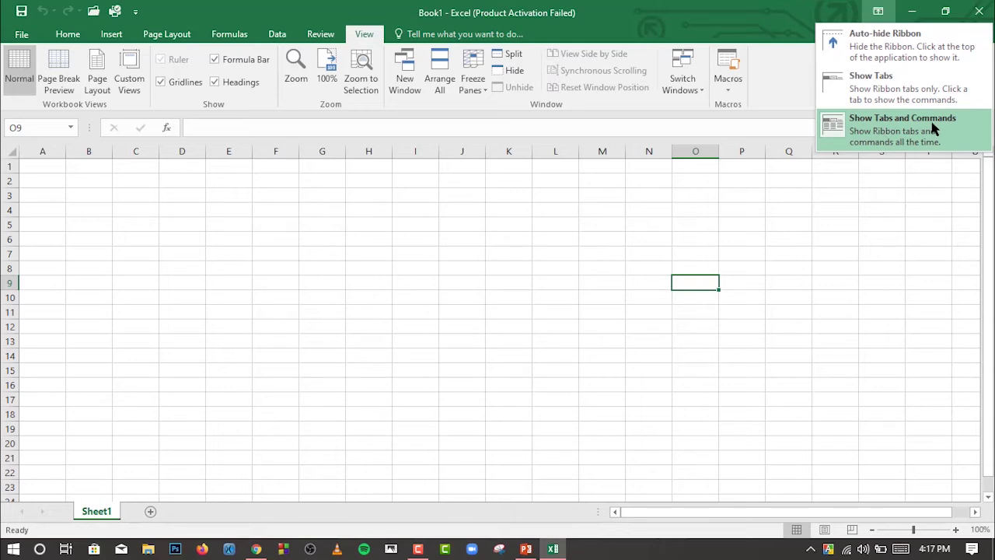
left_click(901, 48)
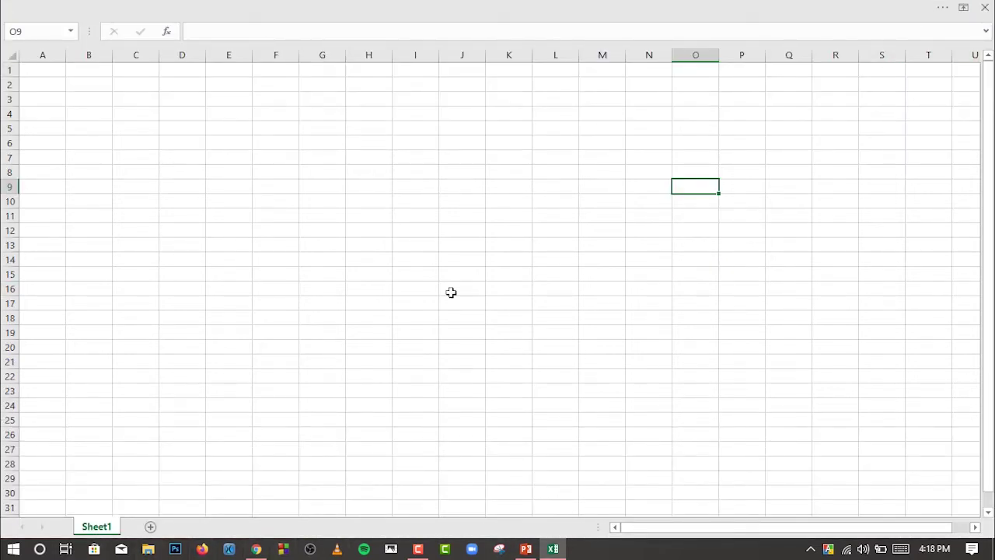
left_click(456, 7)
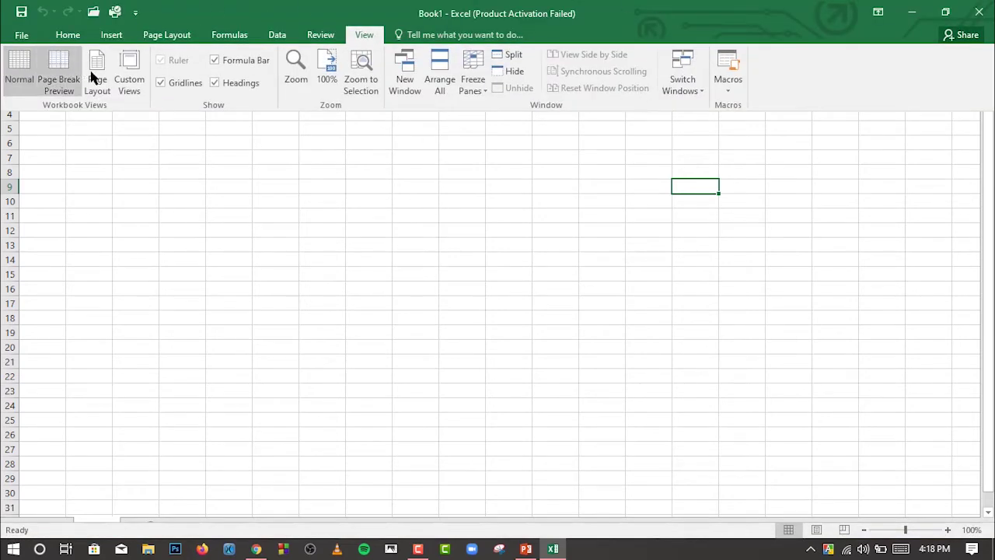
left_click(113, 36)
left_click(68, 36)
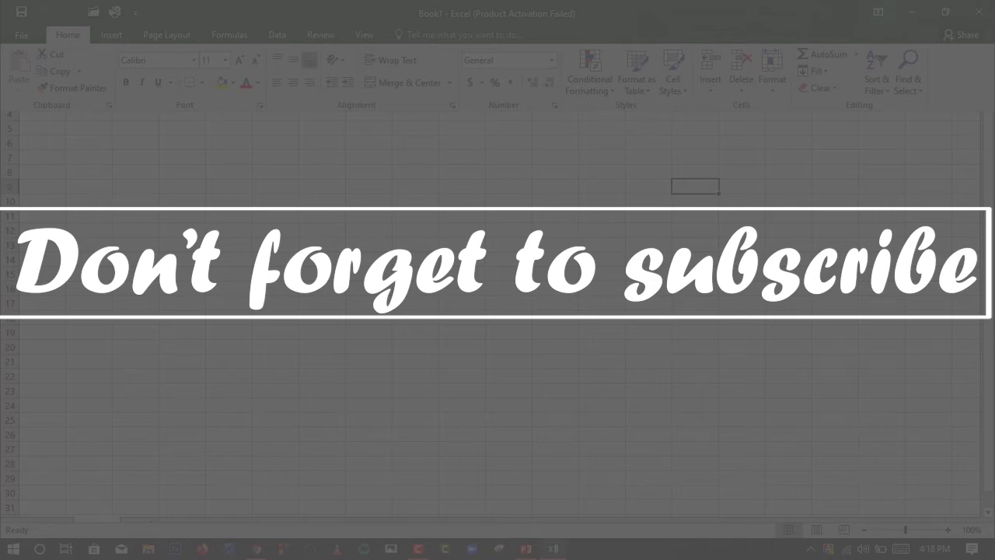
left_click(878, 11)
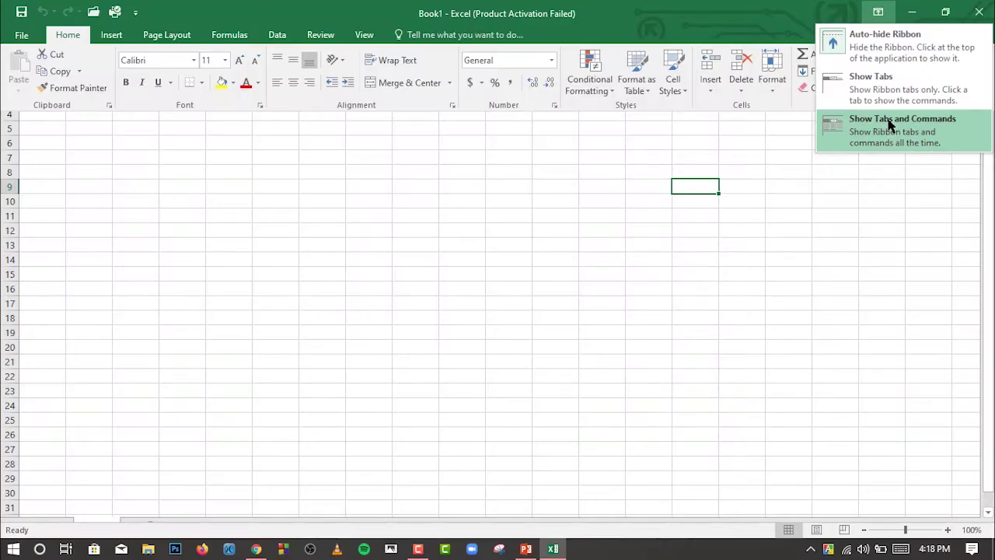
left_click(891, 124)
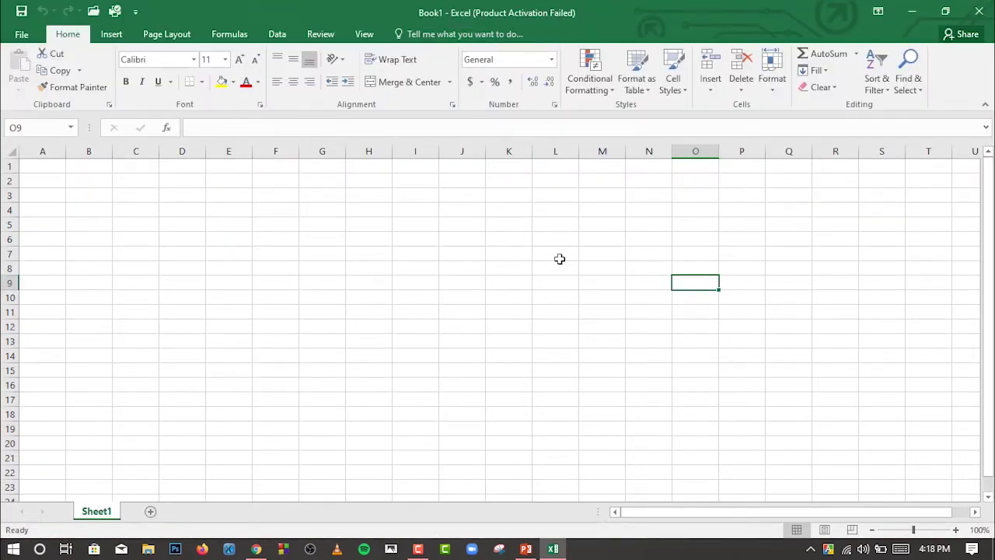
Reduce the ribbon to Show Tabs only and restore it to Show Tabs and Commands
left_click(881, 12)
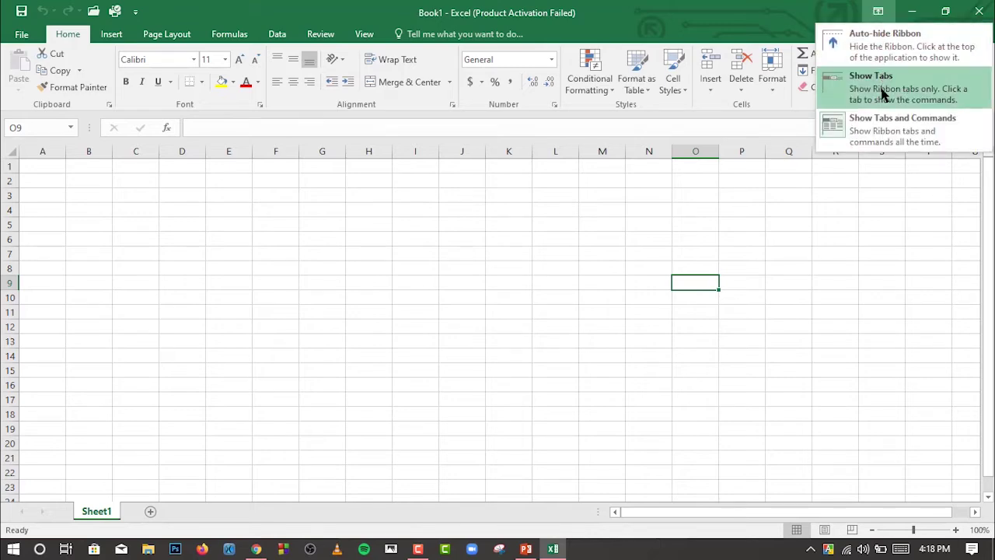
left_click(883, 94)
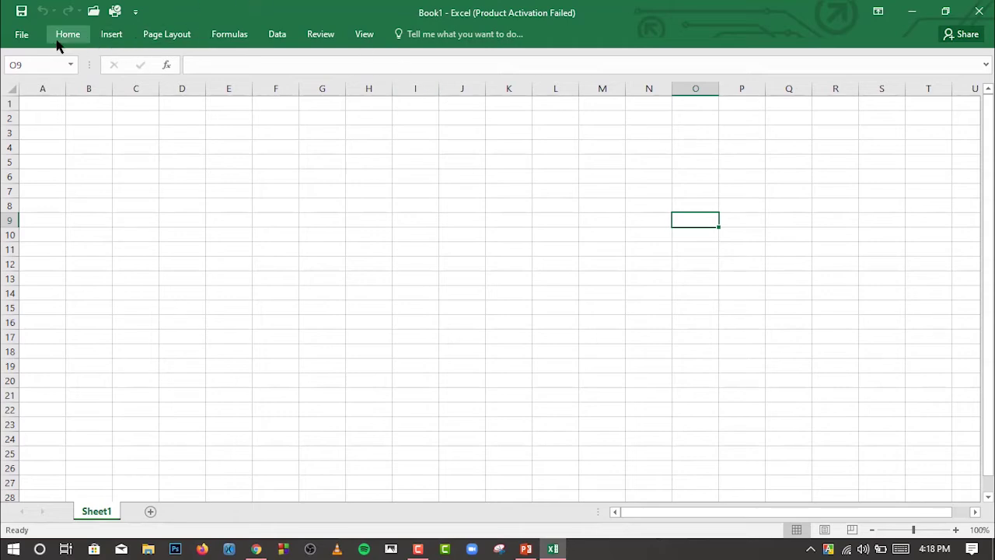
left_click(878, 11)
left_click(892, 125)
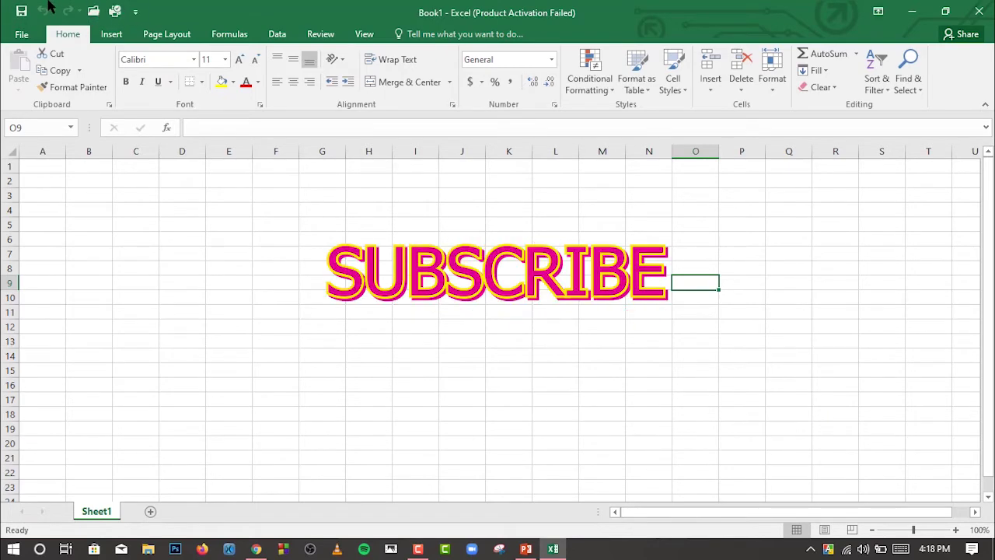
Add Sort Ascending to the Quick Access Toolbar and remove it again
left_click(136, 16)
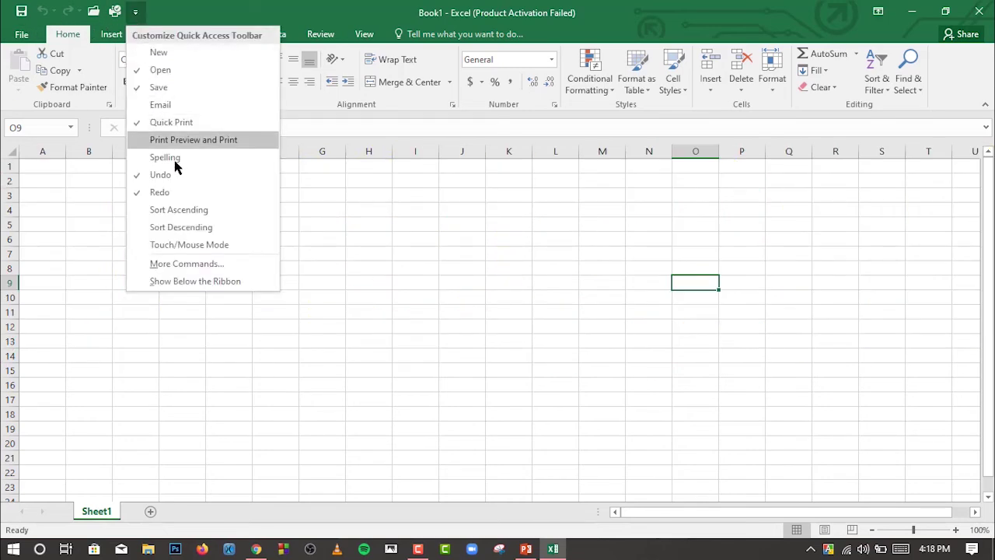
left_click(201, 211)
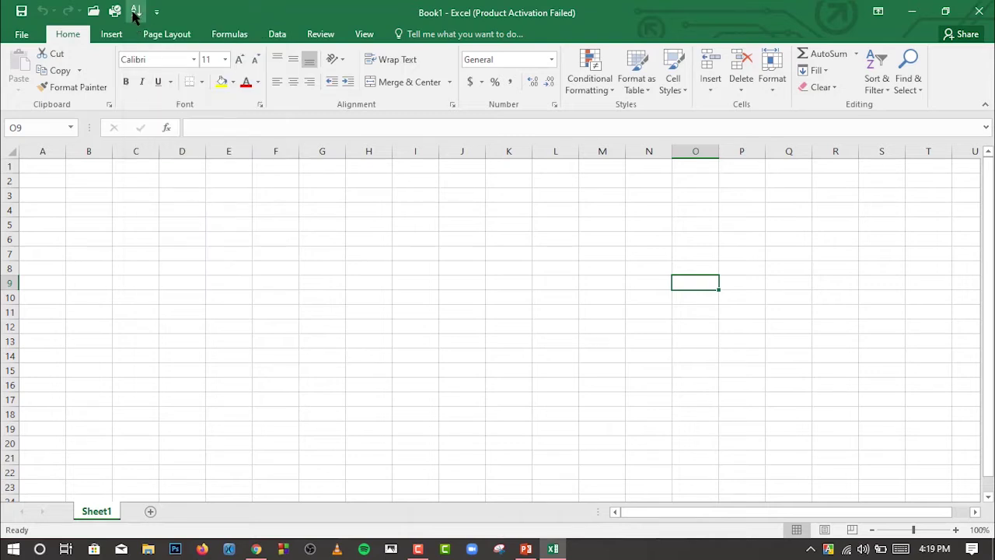
left_click(157, 11)
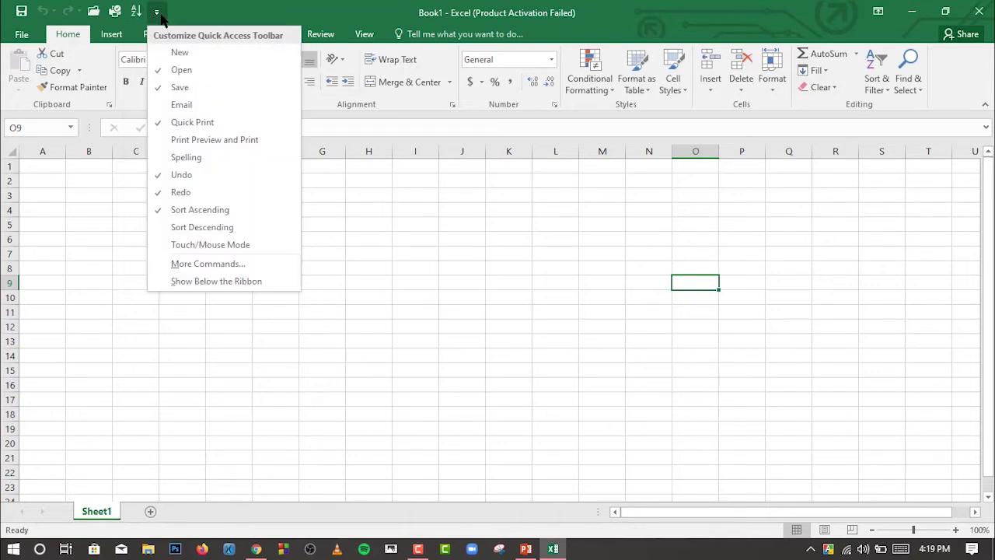
left_click(197, 210)
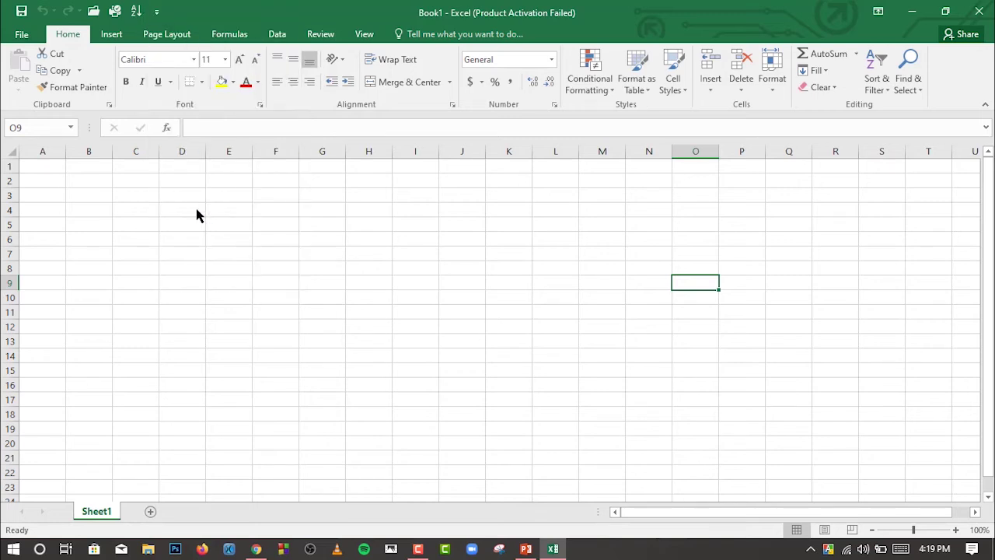
Remove Quick Print from the Quick Access Toolbar
left_click(136, 12)
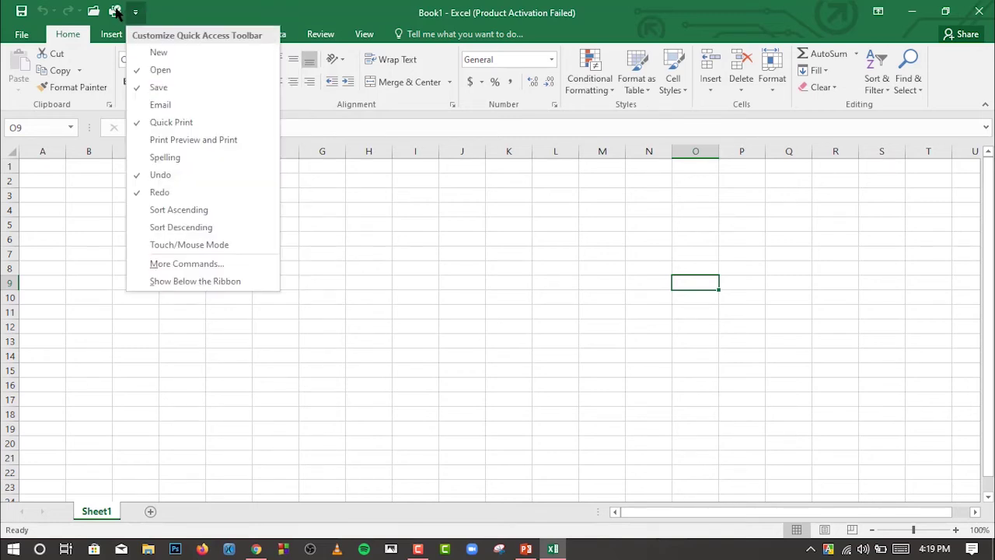
left_click(185, 122)
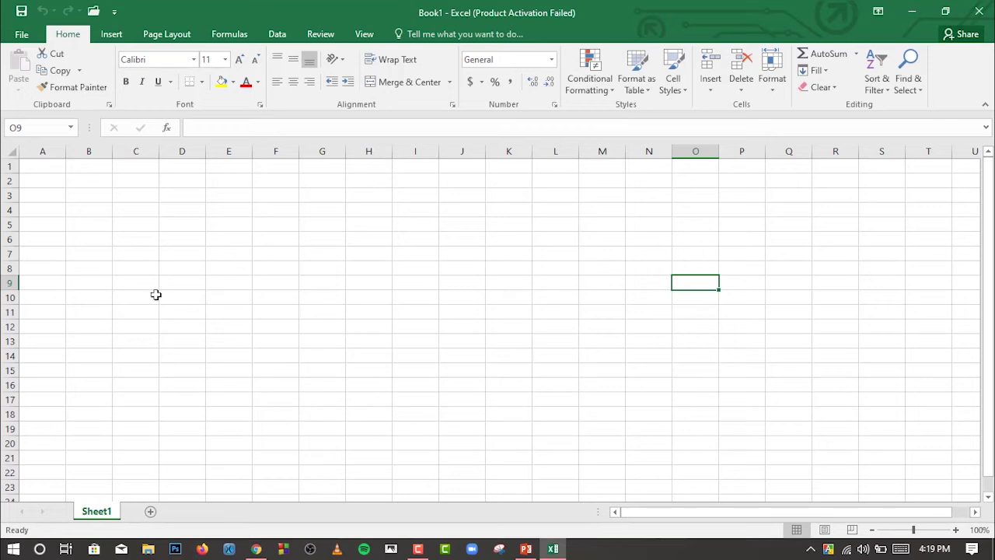
Start saving the new workbook on this PC and choose the Desktop as the save location
left_click(22, 34)
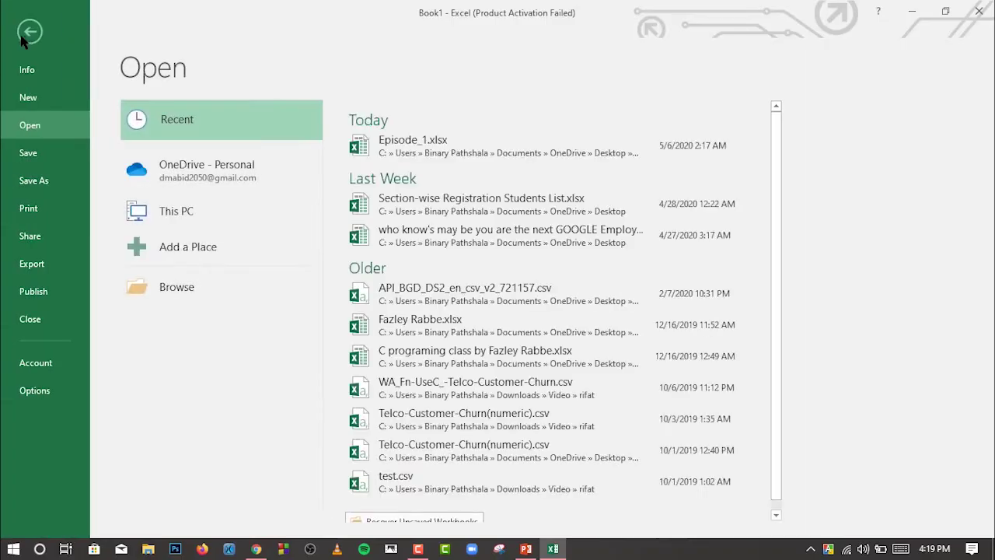
left_click(62, 158)
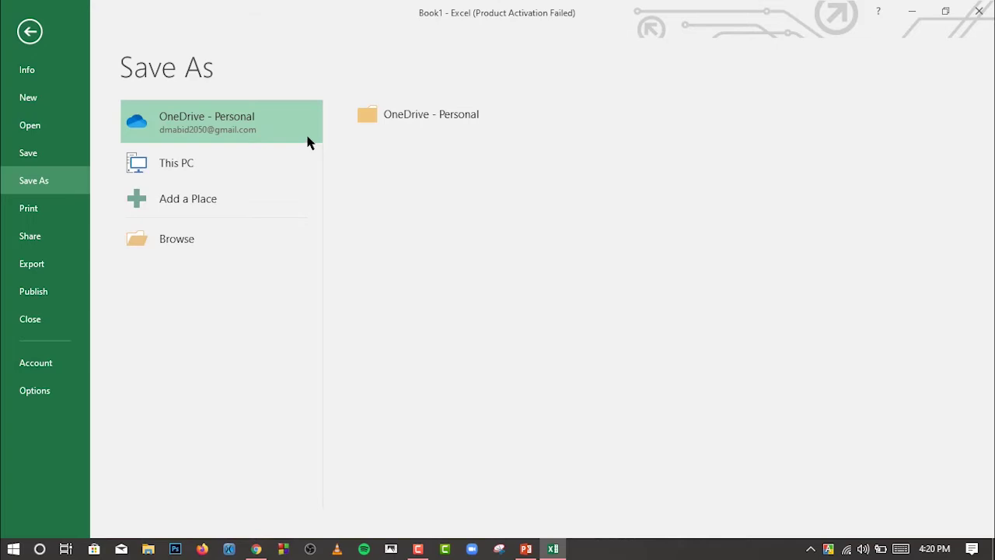
left_click(262, 167)
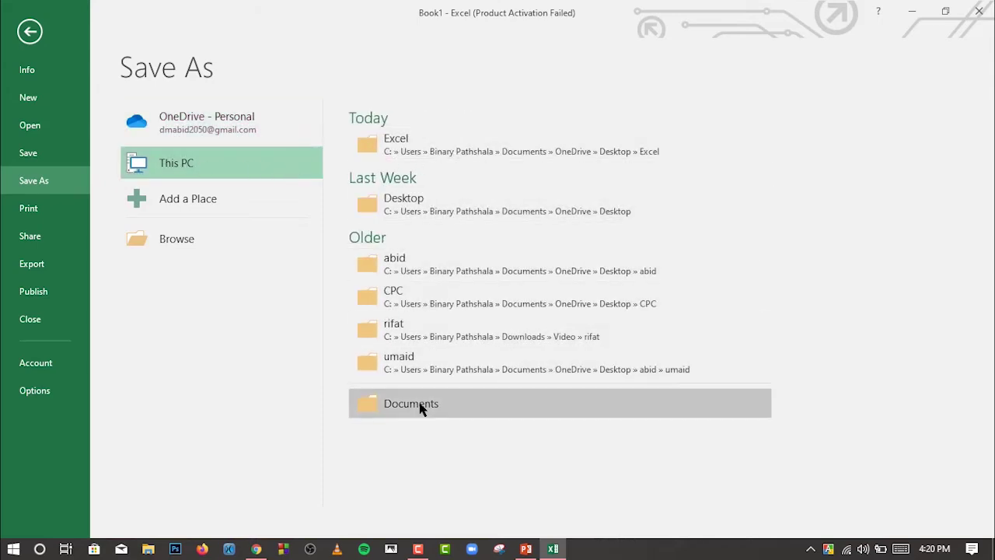
left_click(514, 203)
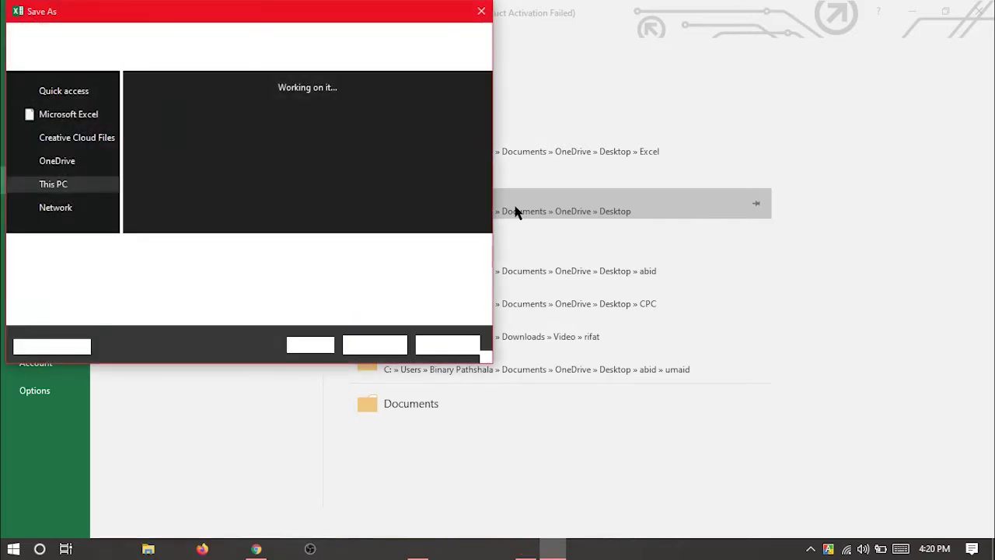
scroll(117, 202, "down", 1)
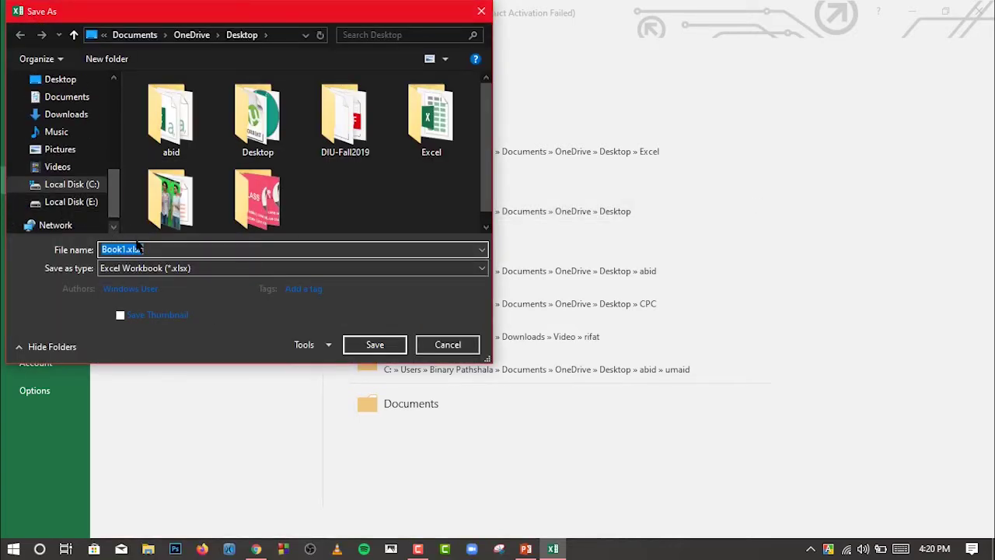
scroll(69, 100, "up", 1)
left_click(68, 97)
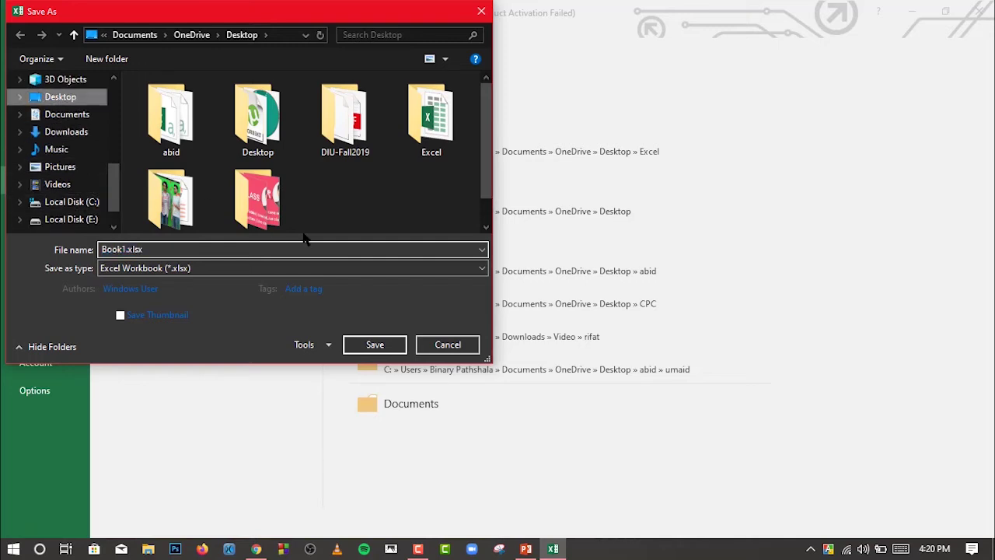
Create a new folder named Excel_2 on the Desktop from within the save dialog
right_click(345, 207)
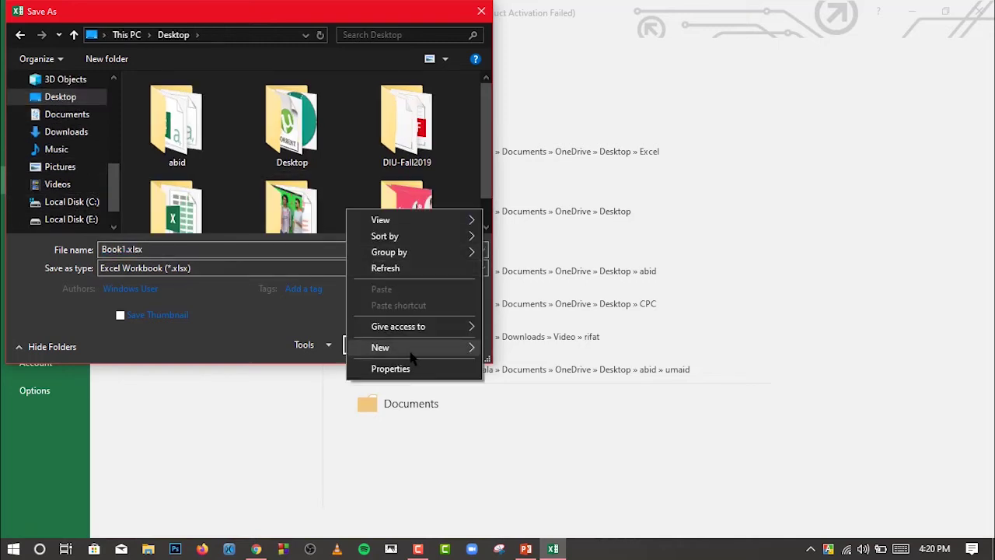
mouse_move(413, 355)
left_click(506, 349)
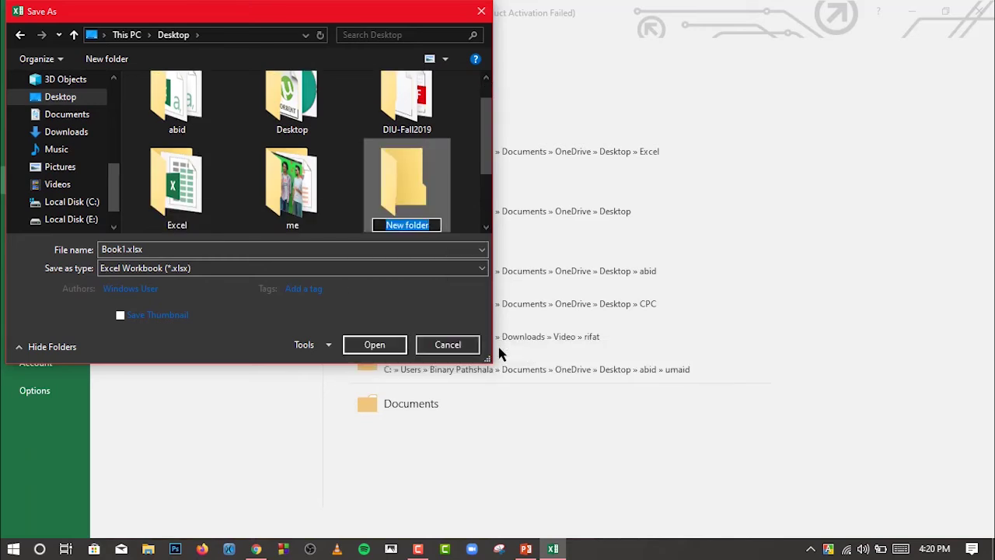
type("Exe")
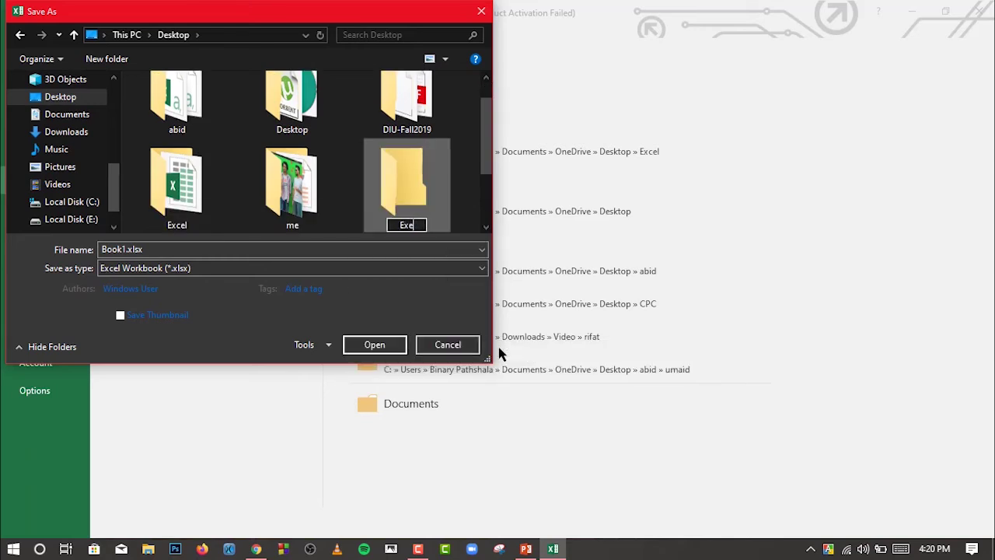
type("cel_2")
key("Return")
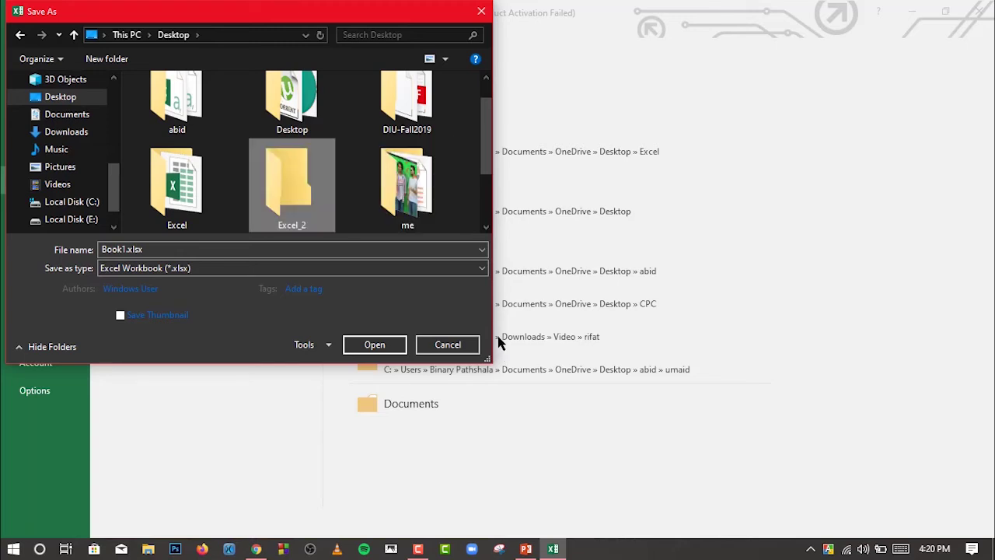
Name the workbook Episode_1.xlsx and save it inside the Excel_2 folder
left_click(121, 249)
left_click(126, 248)
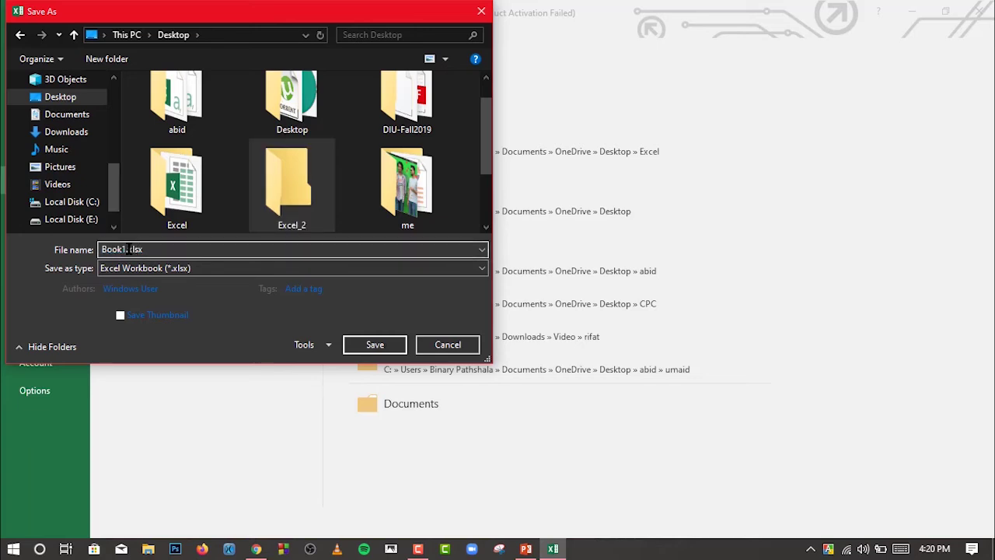
key("shift+Home")
type("Episode")
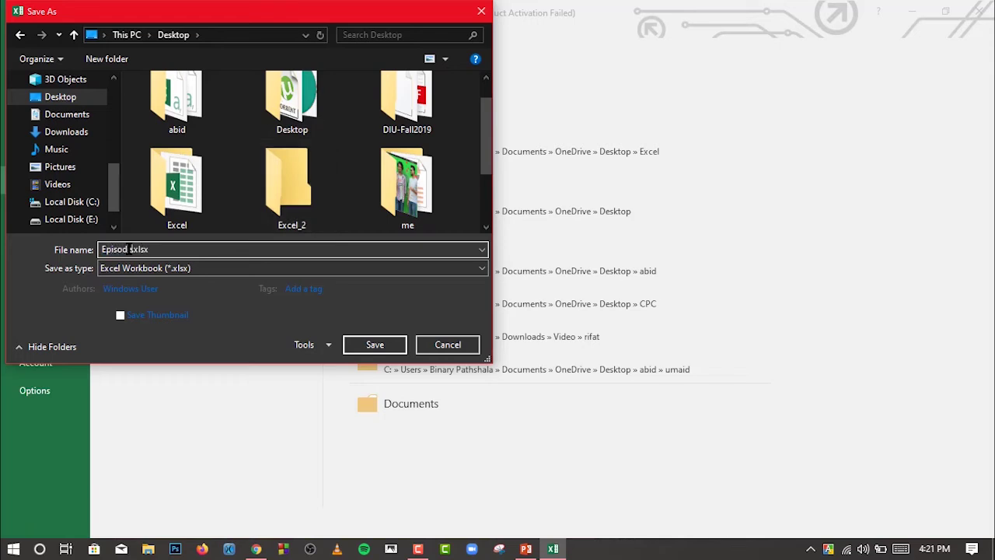
type("_1")
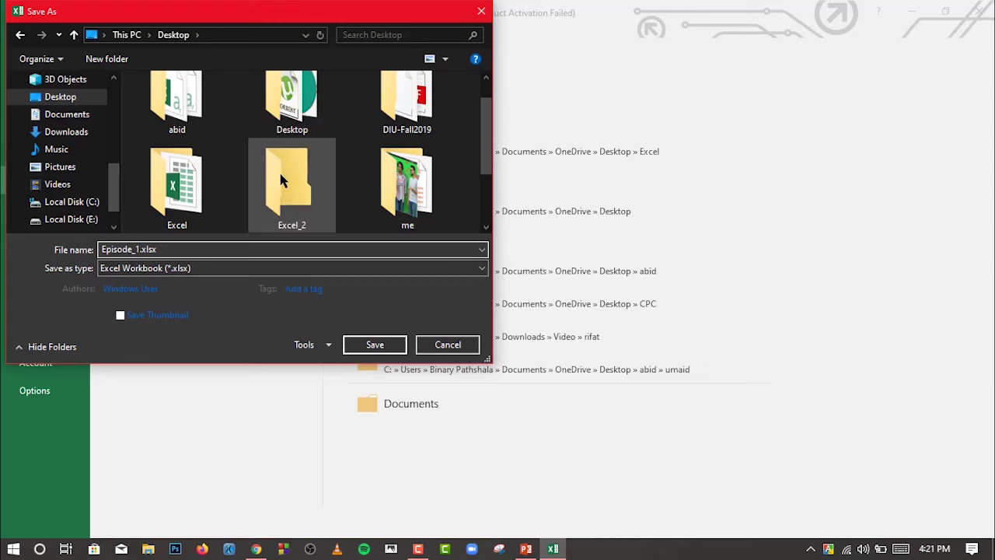
double_click(279, 170)
left_click(373, 347)
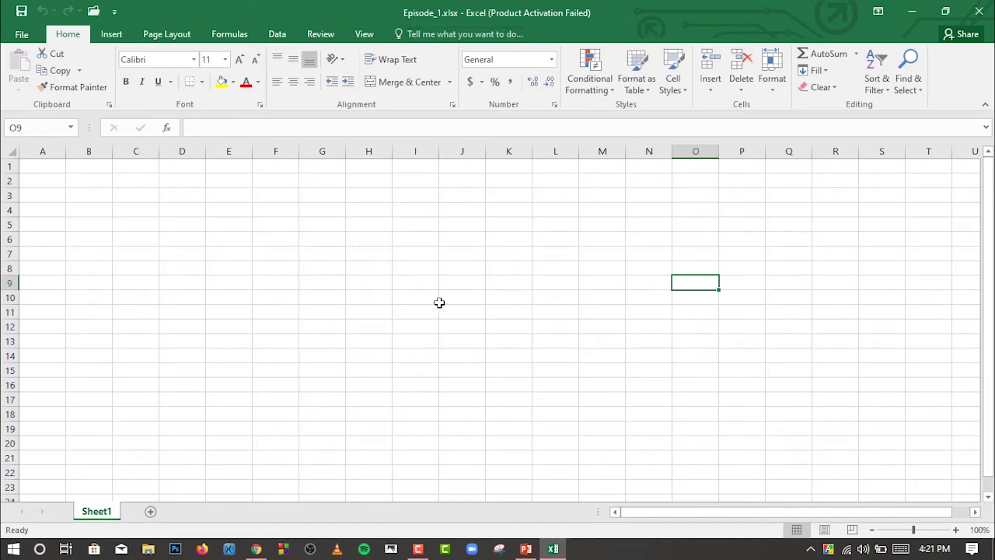
Enter the sample text djfghdfgfdhg in cell I9
left_click(423, 286)
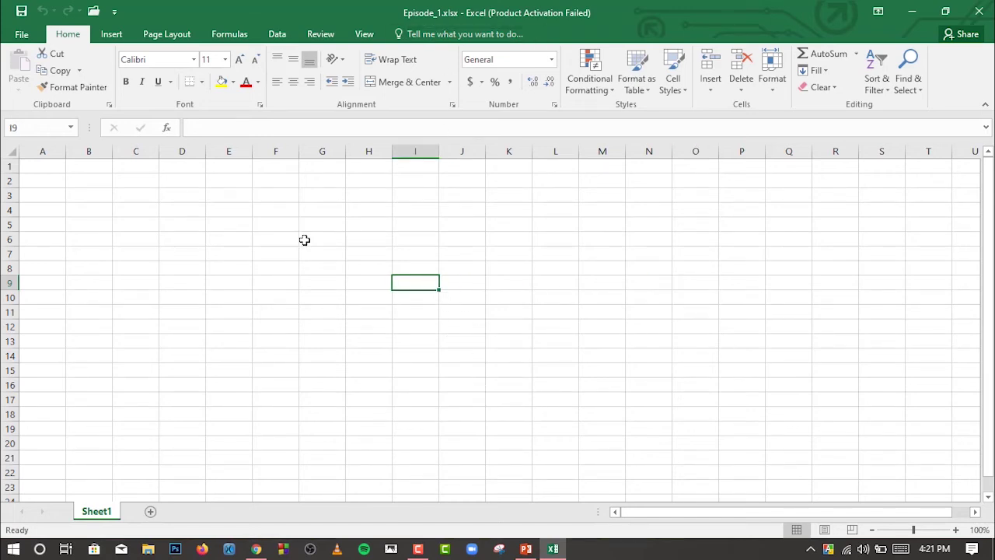
type("djfghdfgfdhg")
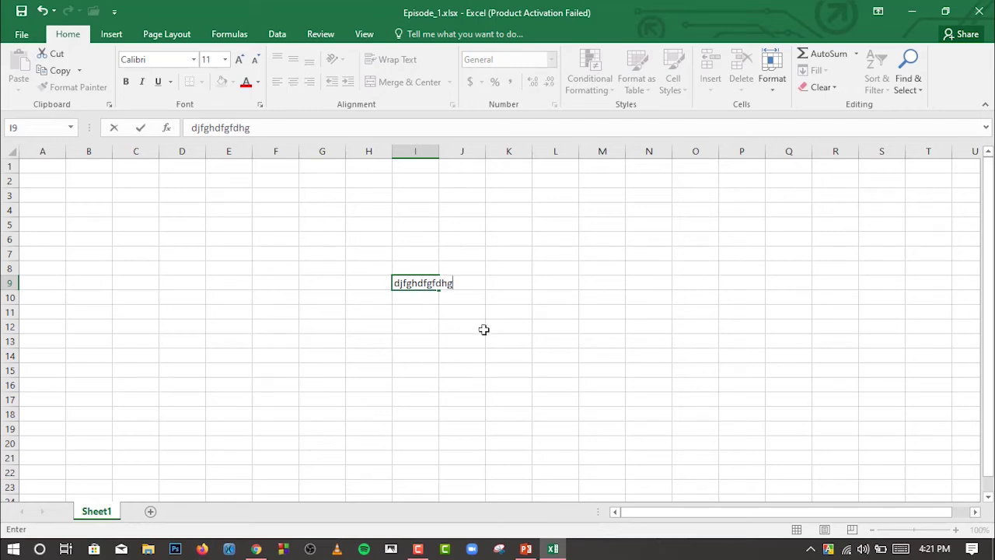
key("Return")
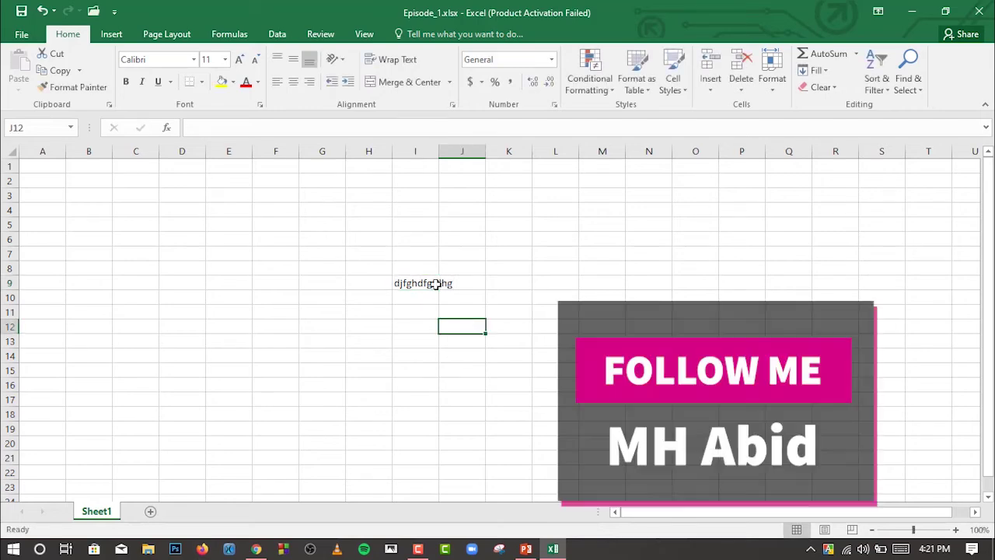
Examine the content of cell I9 in the formula bar by highlighting its text, and leave the cell unedited
left_click(430, 283)
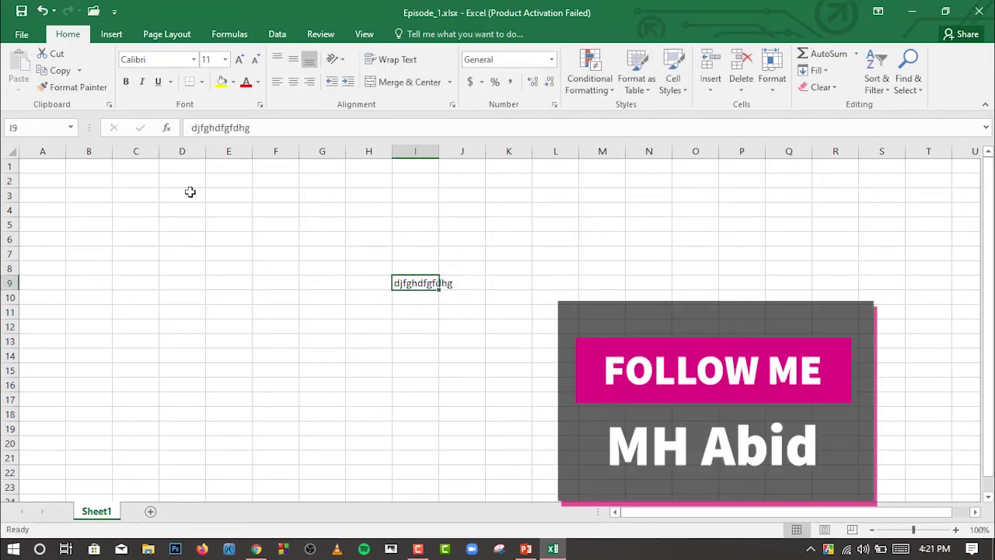
left_click(265, 127)
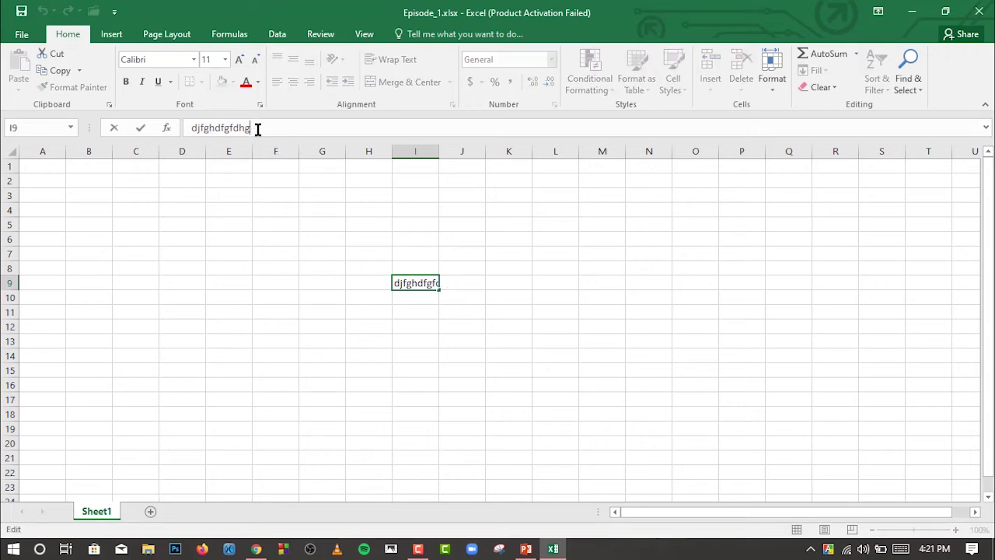
left_click_drag(251, 128, 188, 129)
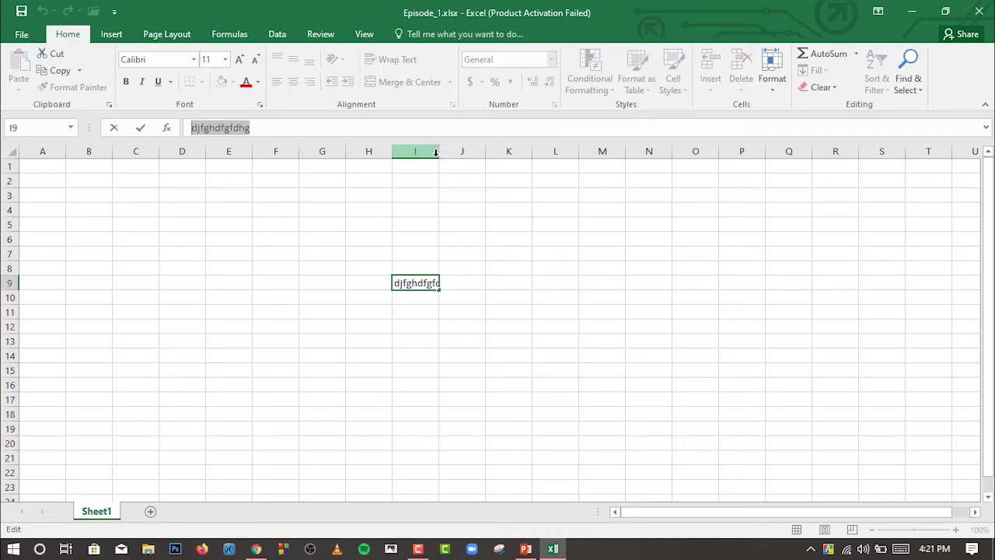
left_click(441, 257)
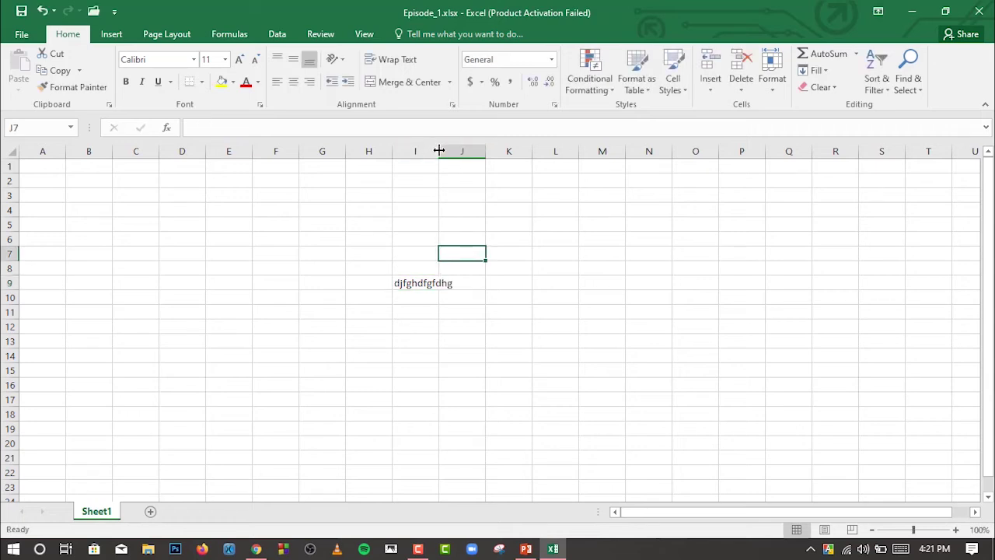
Widen column I to about three times its default width
mouse_move(440, 150)
left_mouse_down()
mouse_move(424, 151)
mouse_move(482, 156)
mouse_move(444, 160)
mouse_move(507, 155)
mouse_move(430, 156)
left_mouse_up()
left_click_drag(498, 143, 533, 142)
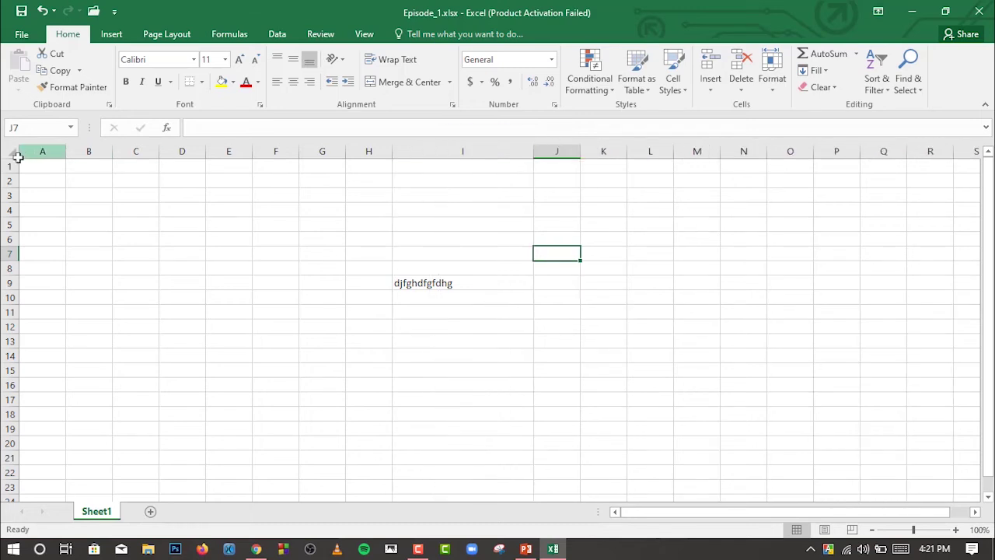
Enter the headers SL in A1 and Name in B1, and widen column B to about three times its default width
left_click(47, 167)
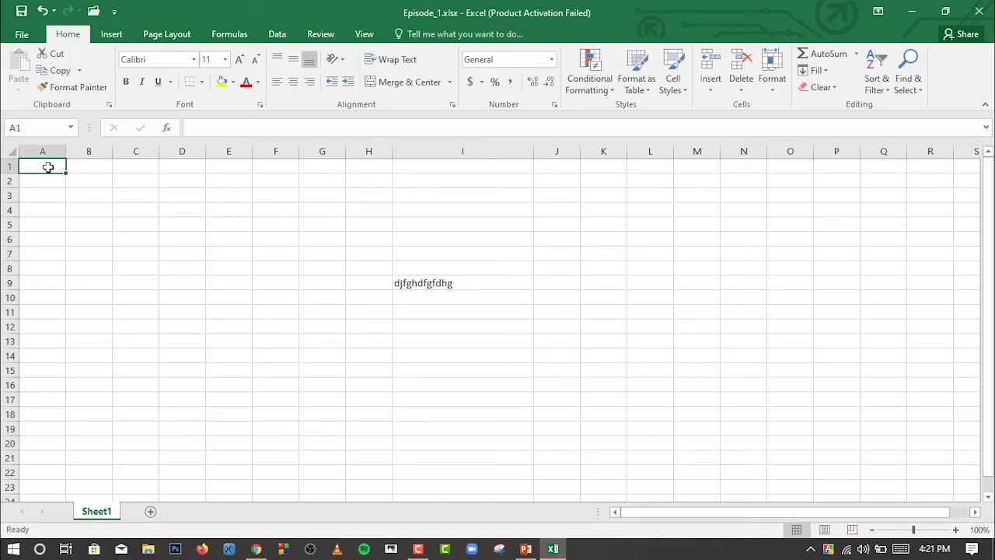
type("SL")
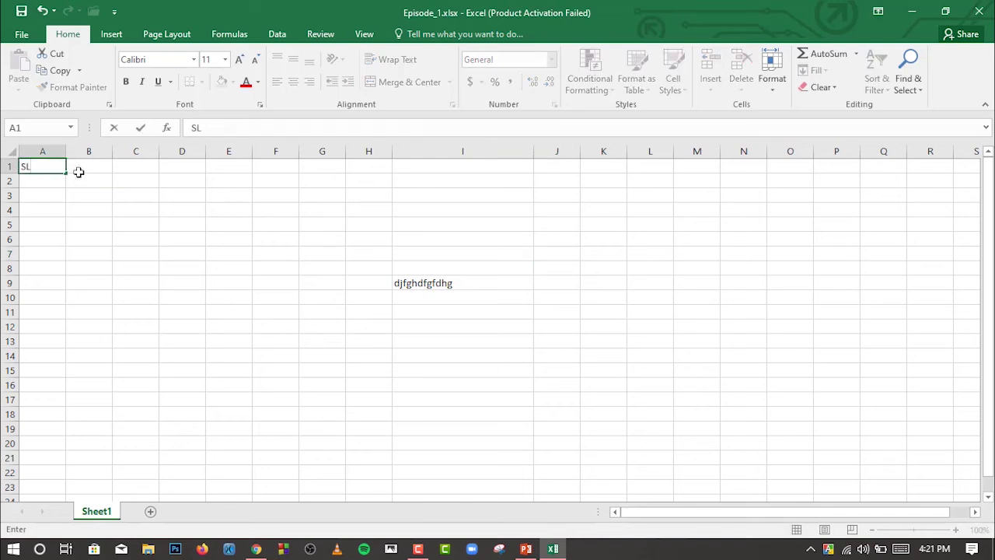
left_click(84, 165)
type("Name")
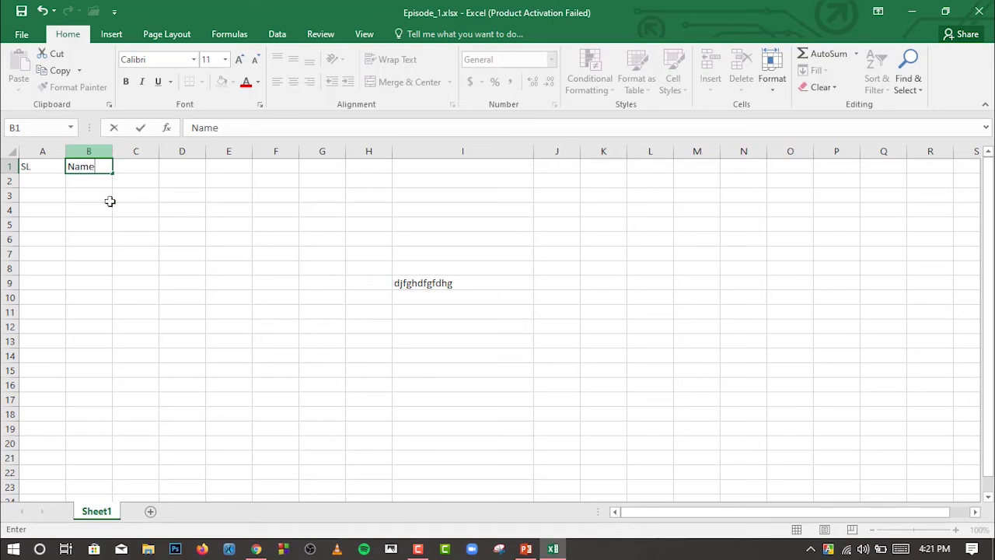
left_click(132, 297)
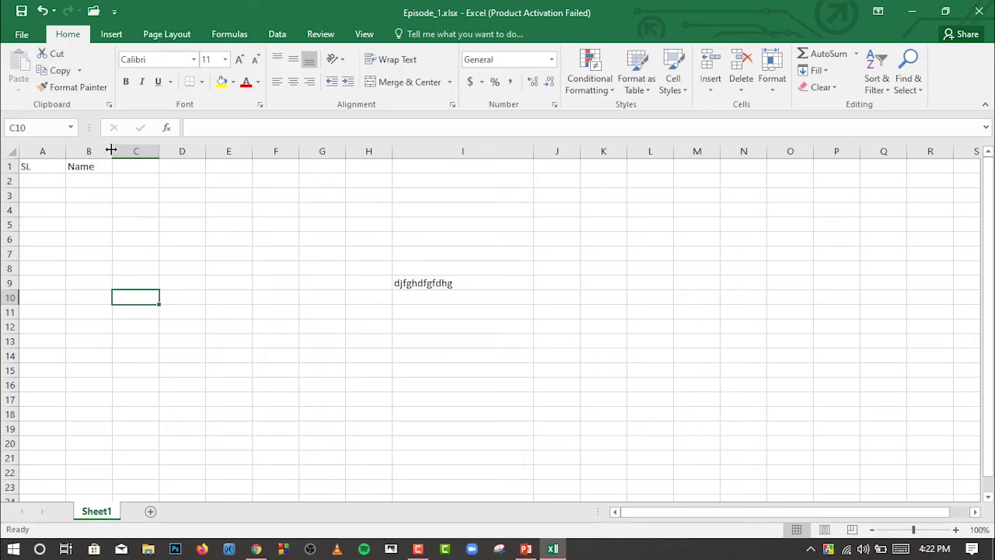
left_click_drag(111, 150, 207, 157)
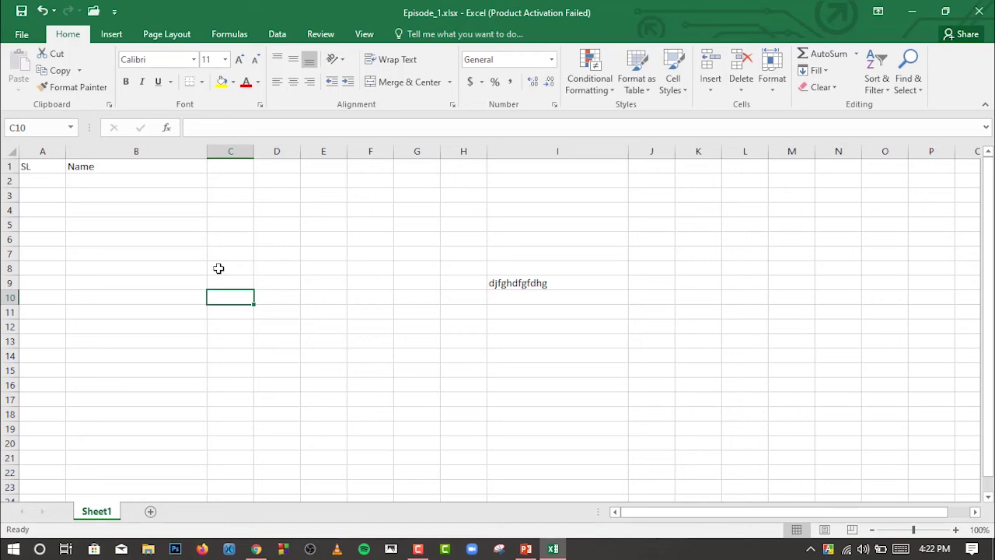
Save the changes to Episode_1.xlsx and close the workbook
left_click(22, 11)
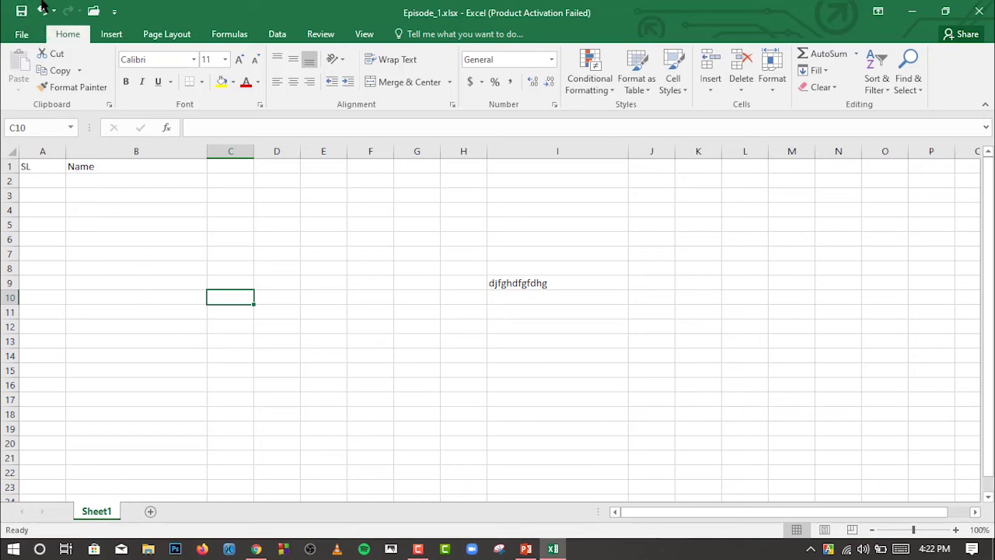
left_click(980, 12)
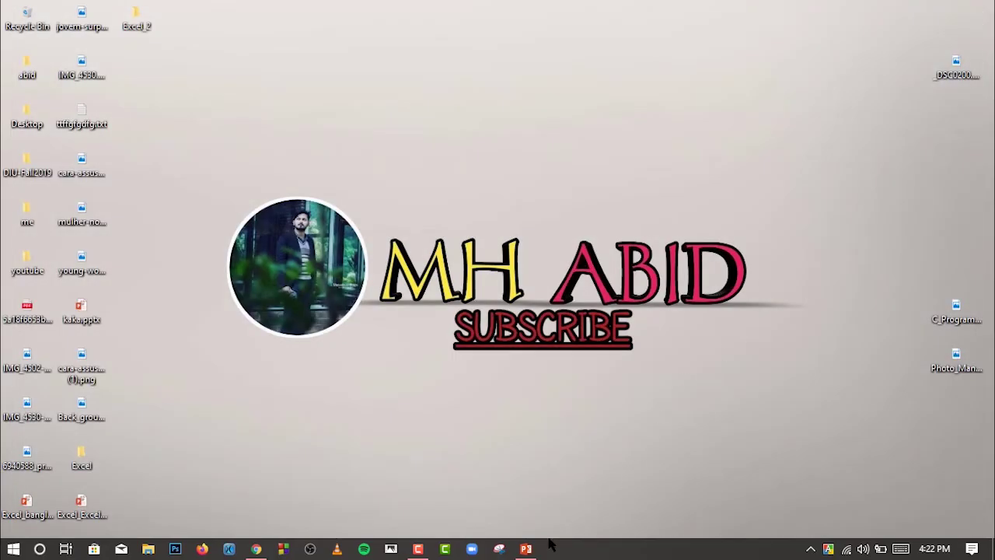
Switch to the PowerPoint presentation, review the Contents list on slide 4, and minimize the presentation
left_click(525, 549)
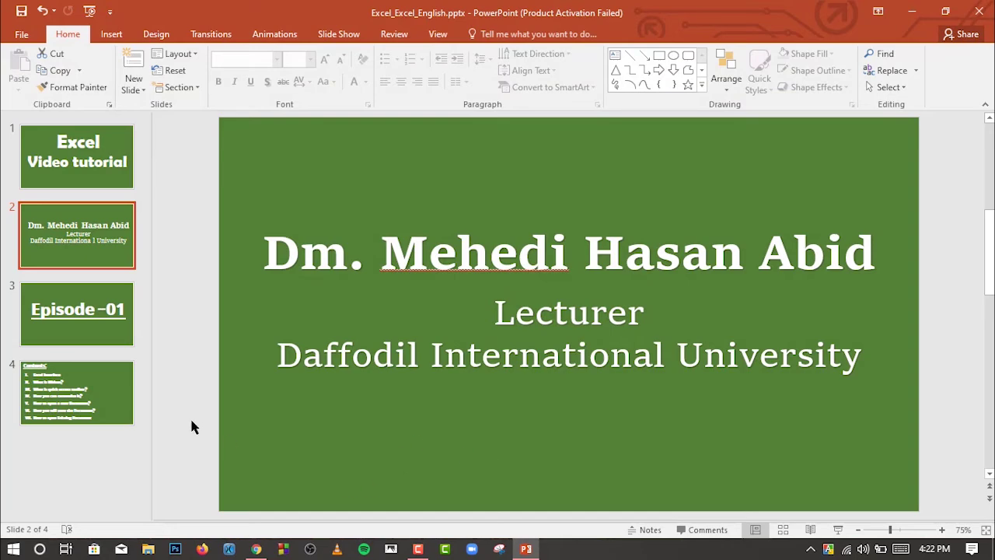
left_click(110, 398)
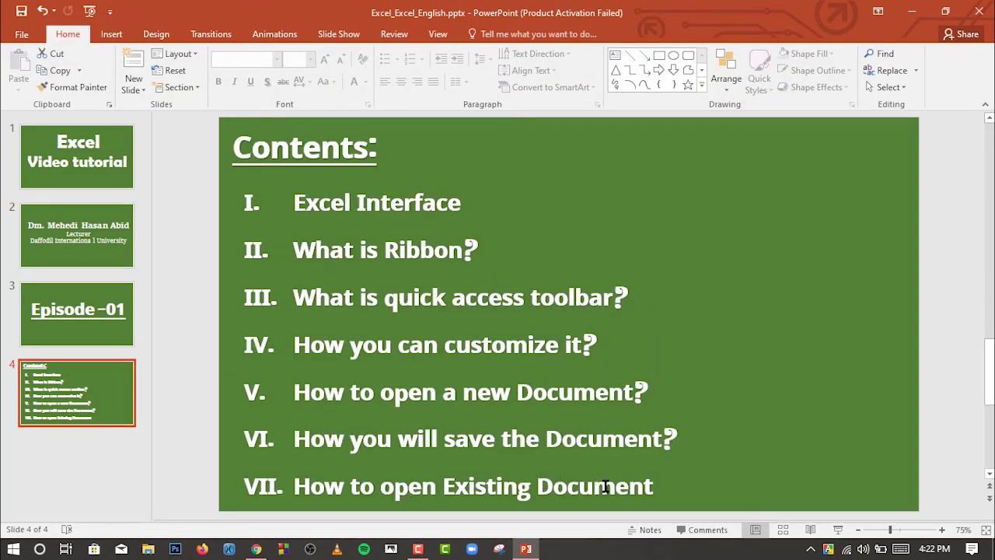
left_click(912, 11)
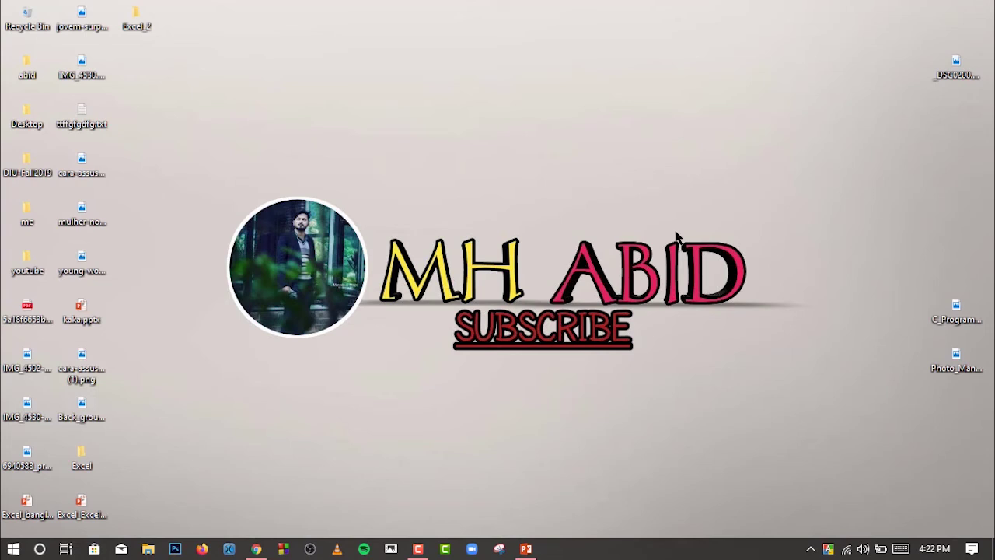
Open the Excel_2 folder from the desktop to find the saved Episode_1.xlsx workbook
left_click(142, 16)
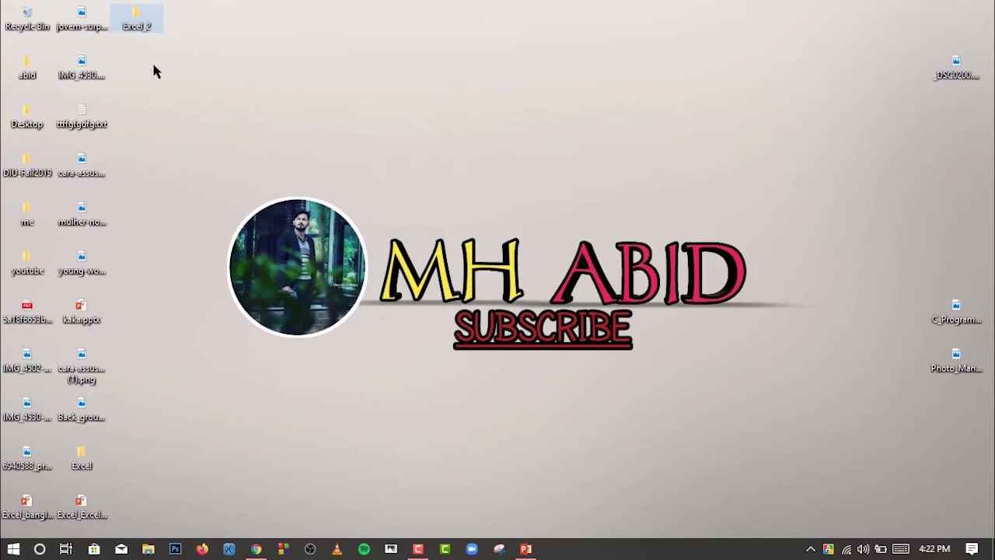
double_click(138, 23)
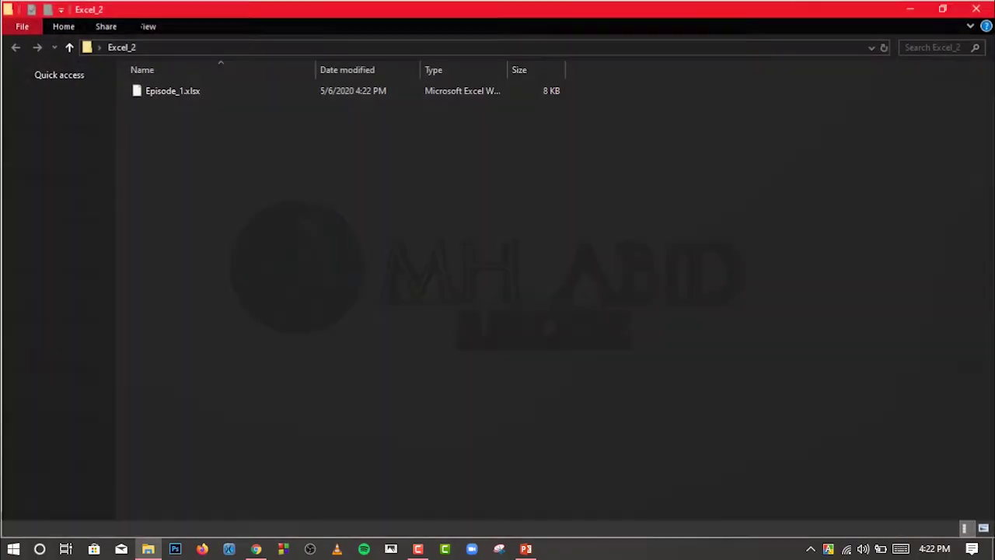
left_click(144, 26)
left_click(199, 132)
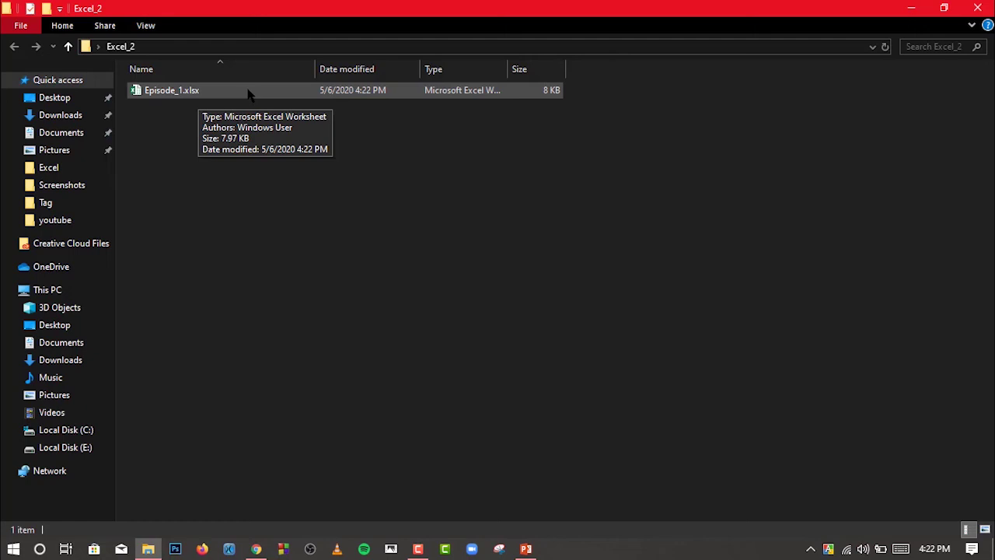
Open Episode_1.xlsx from the Excel_2 folder in Excel and dismiss the Office Activation Wizard
left_click(249, 94)
double_click(249, 94)
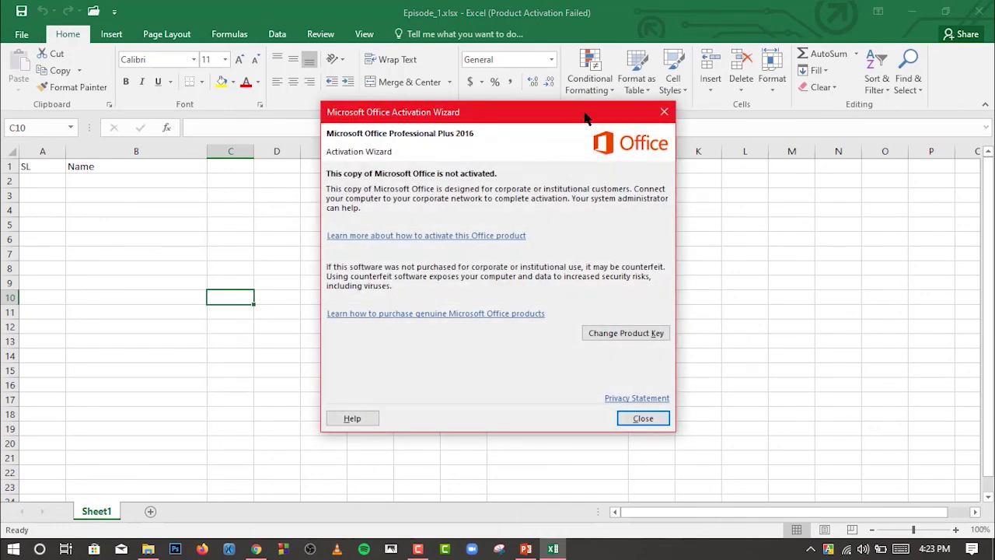
left_click(665, 114)
Browse from within Excel to the Excel_2 folder on the Desktop and open Episode_1.xlsx from there
left_click(21, 35)
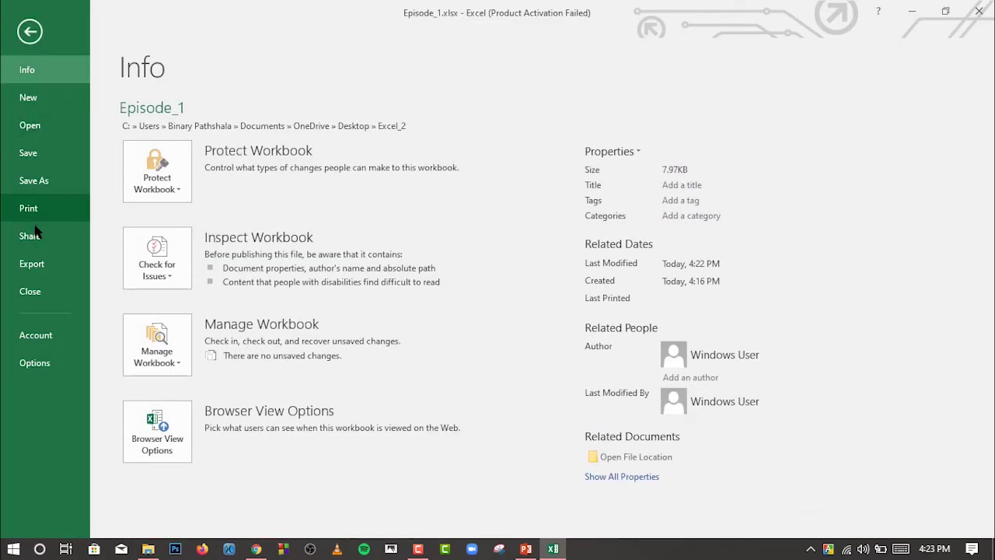
left_click(35, 125)
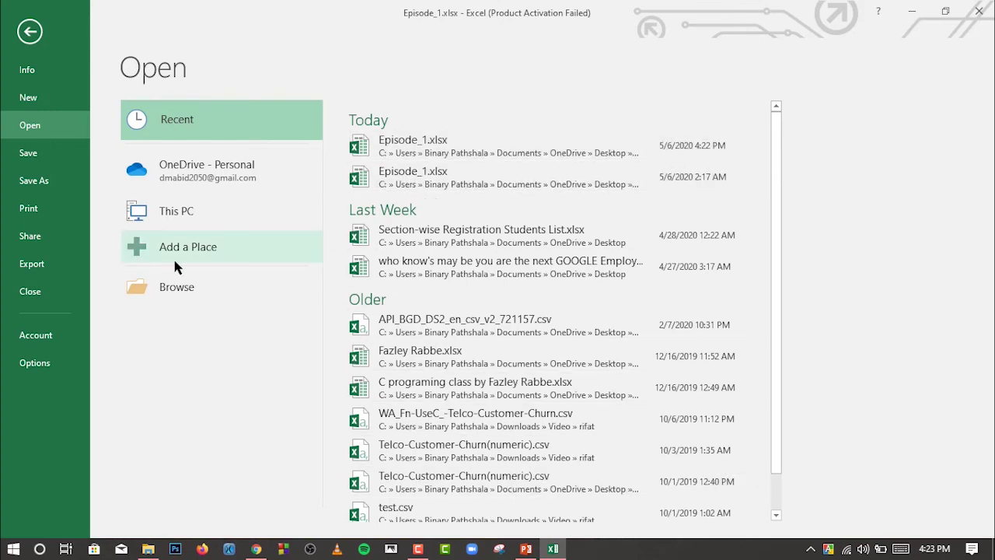
left_click(203, 297)
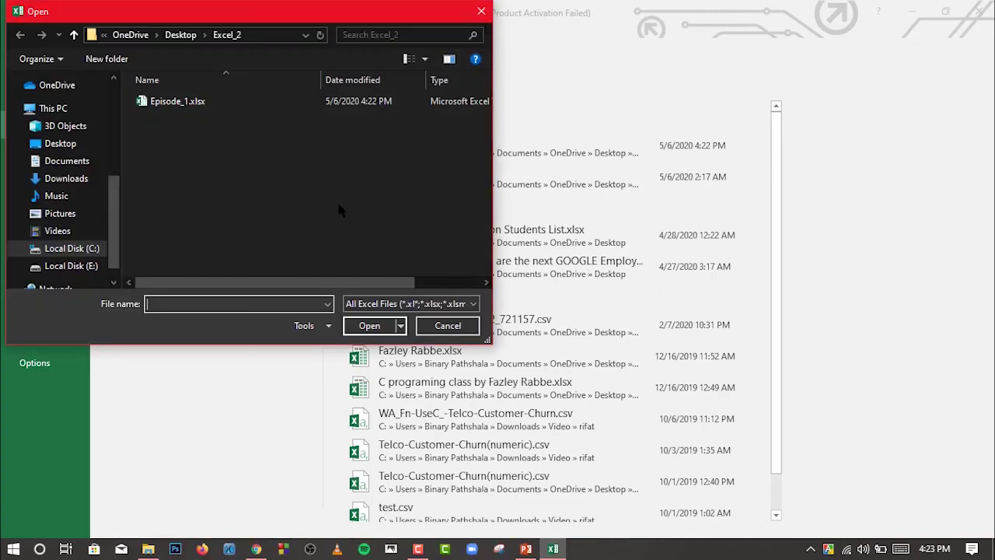
left_click(180, 34)
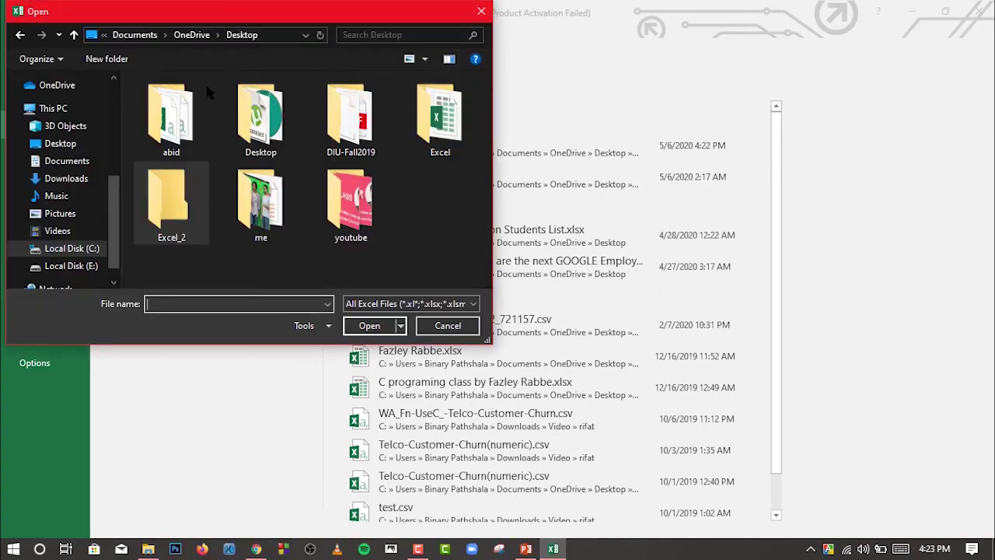
double_click(172, 215)
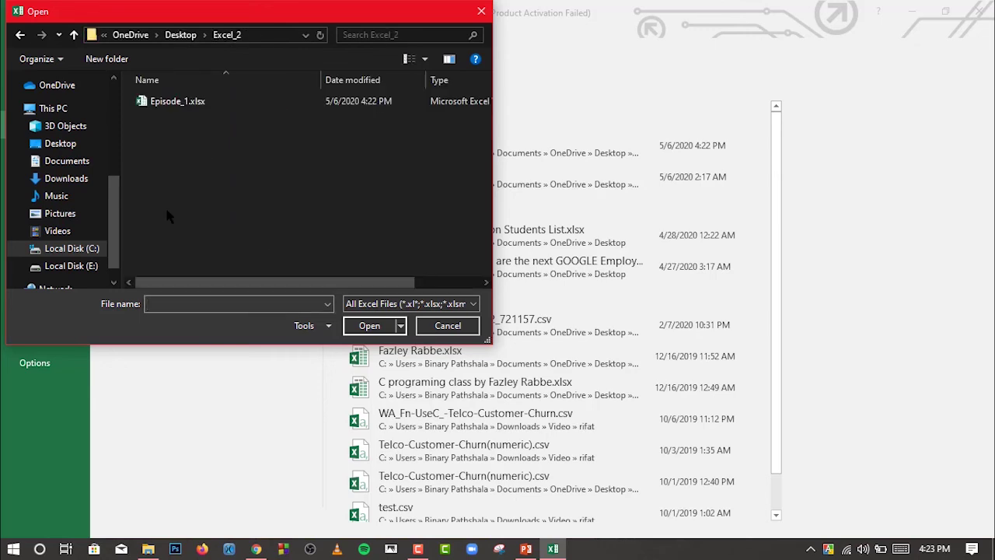
double_click(166, 103)
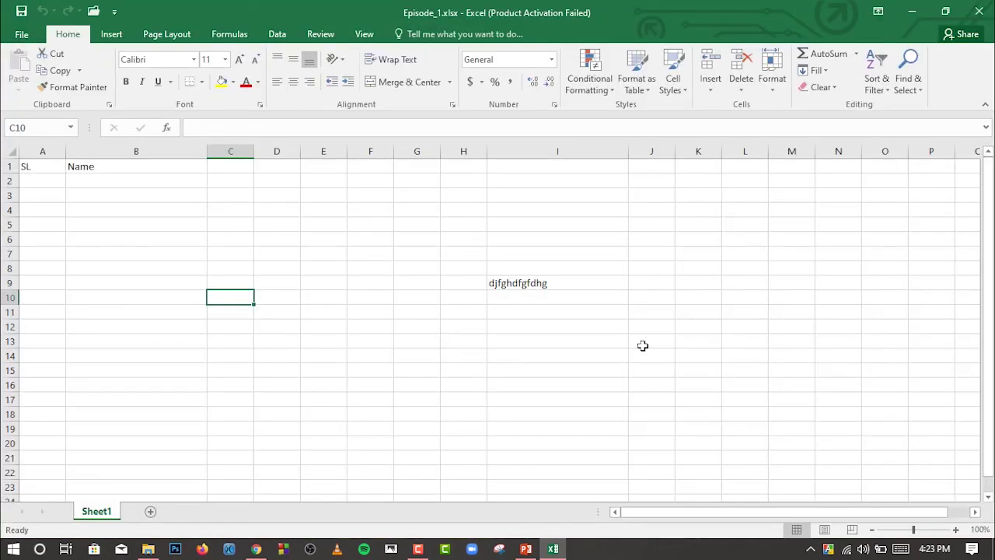
Clear the stray text from cell I9 on Sheet1 and select cell I14
left_click(561, 282)
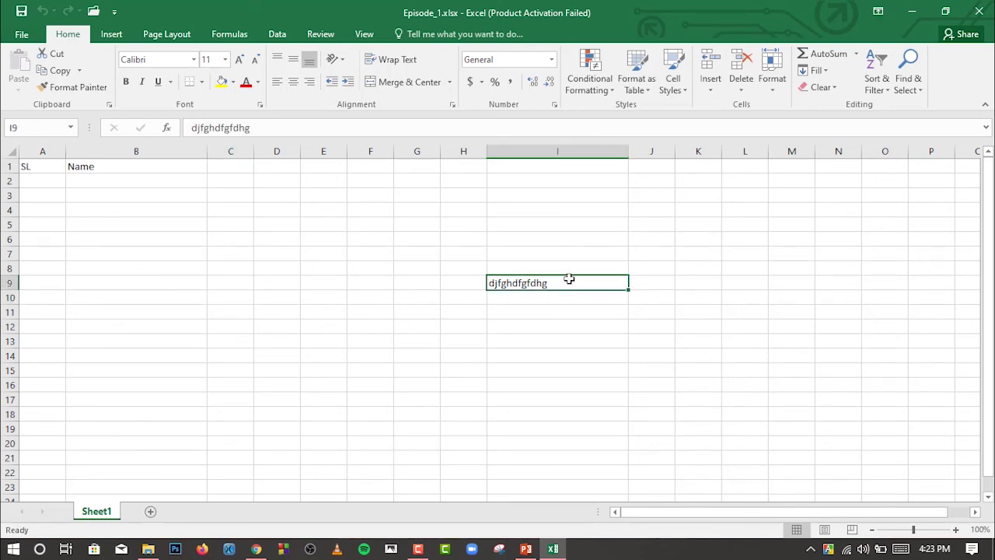
key("Delete")
left_click(613, 356)
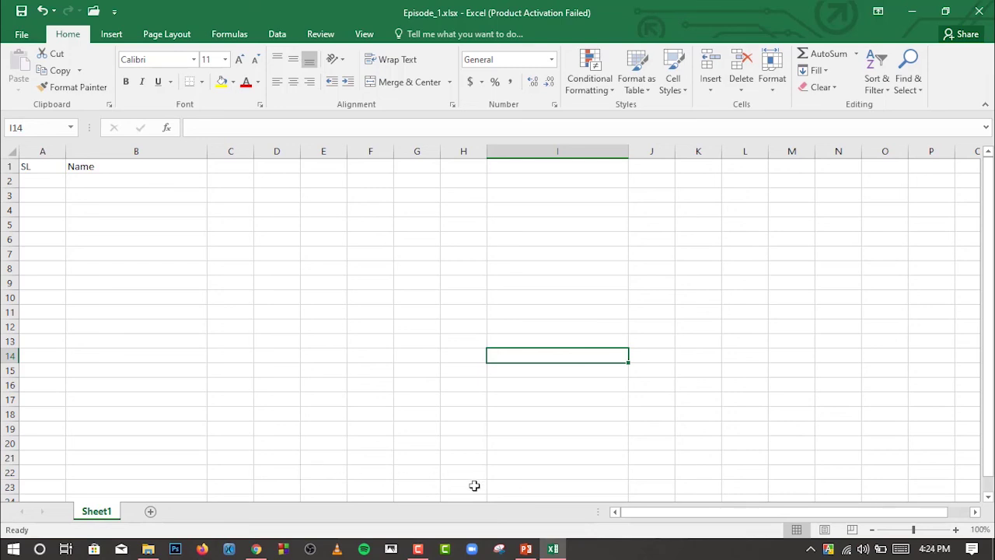
left_click(418, 549)
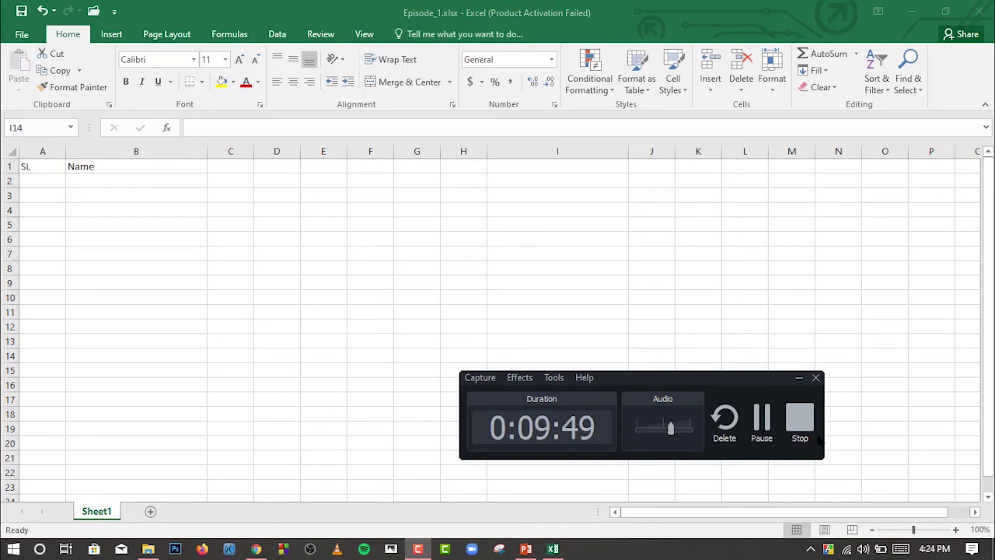